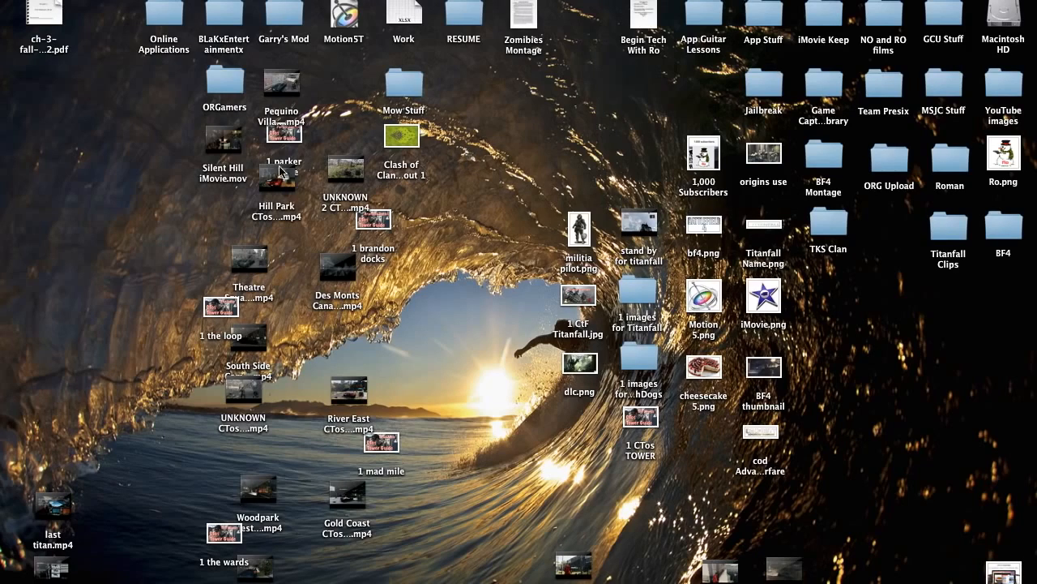
Launch iMovie and show the contents of the NOandROfilms event in the 2014 library
left_click_drag(100, 176, 149, 265)
mouse_move(3, 237)
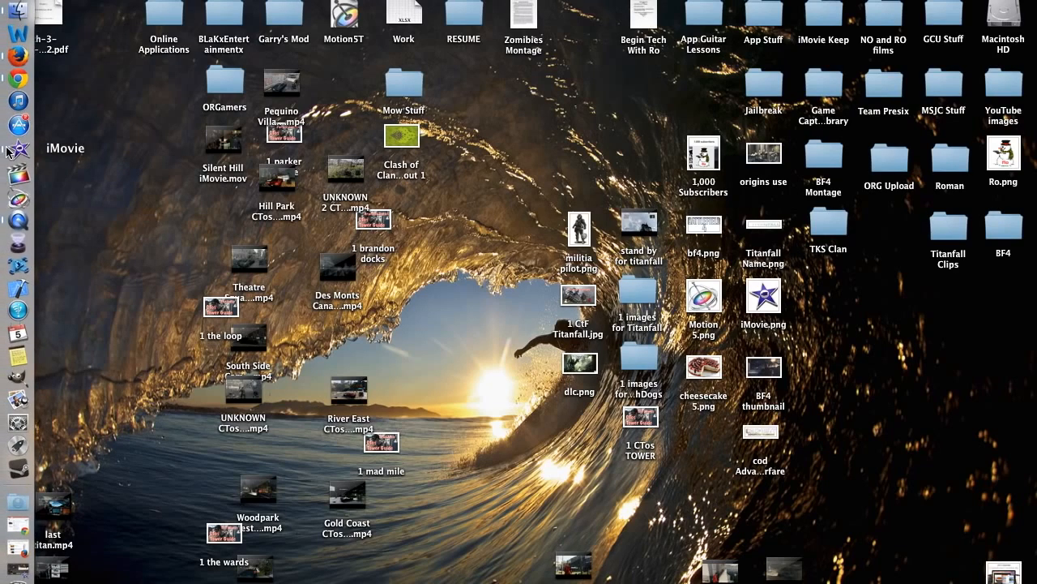
left_click(6, 184)
left_click(300, 105)
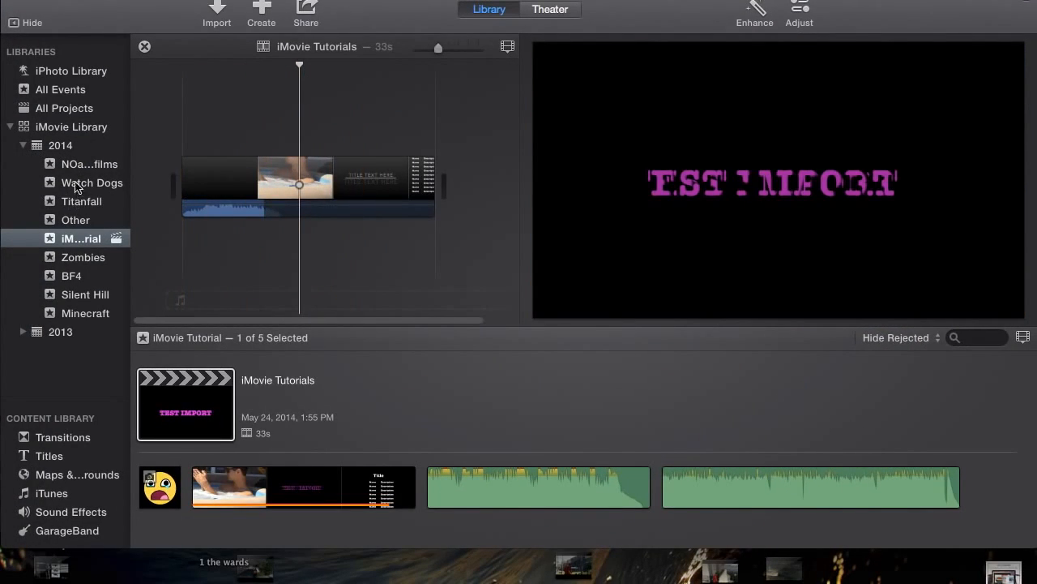
left_click(72, 167)
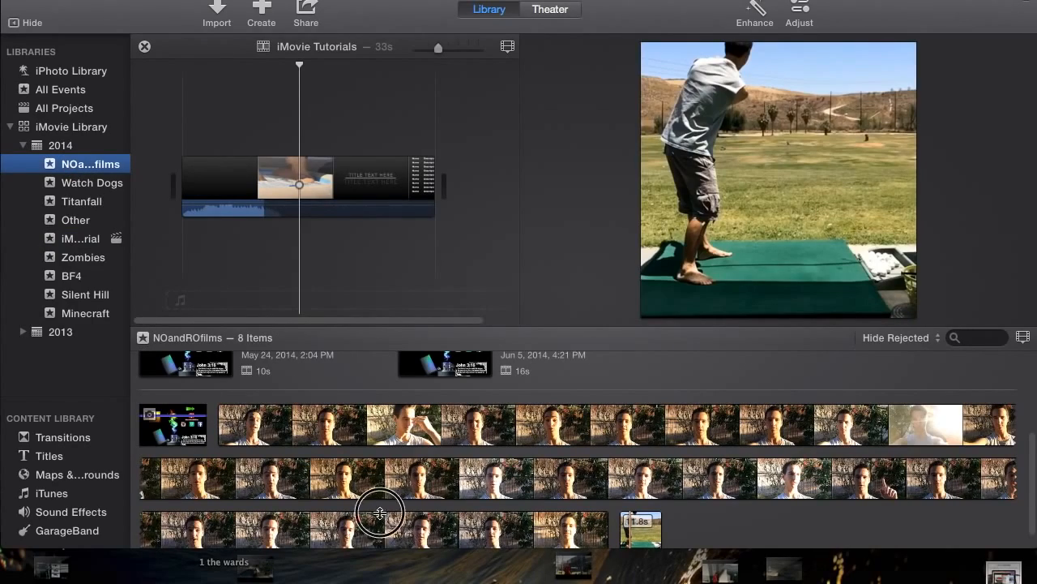
Look through the NOandROfilms event's clips and open its NOandROfilms project in the timeline
scroll(380, 513, "up", 2)
scroll(380, 512, "down", 3)
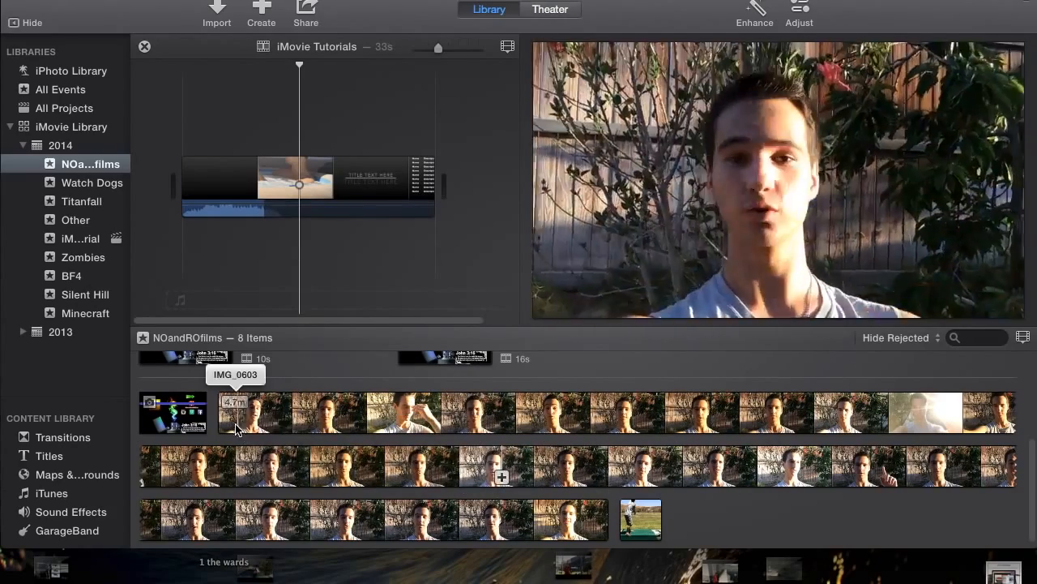
scroll(588, 441, "down", 1)
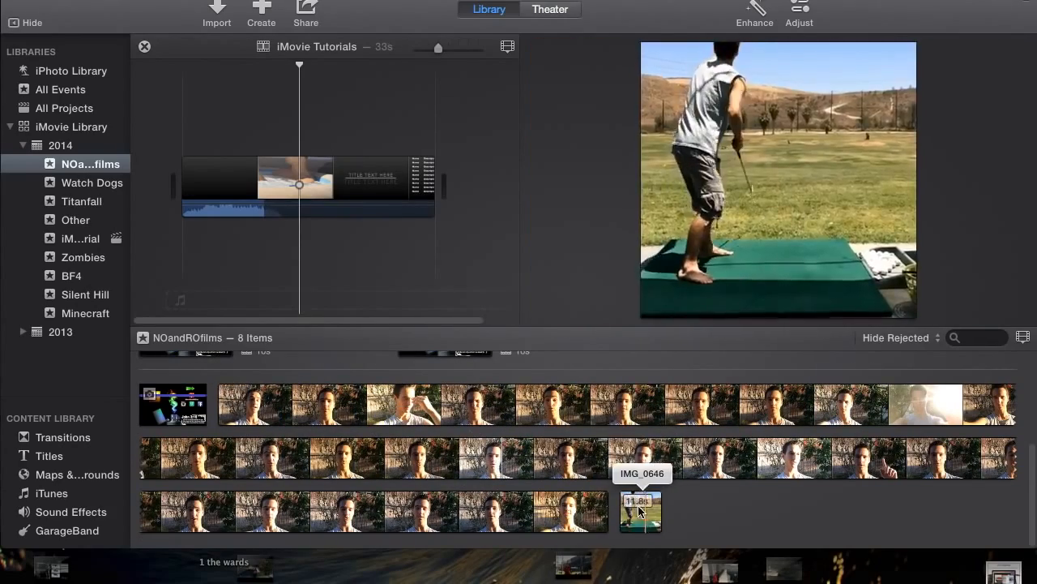
scroll(524, 462, "up", 5)
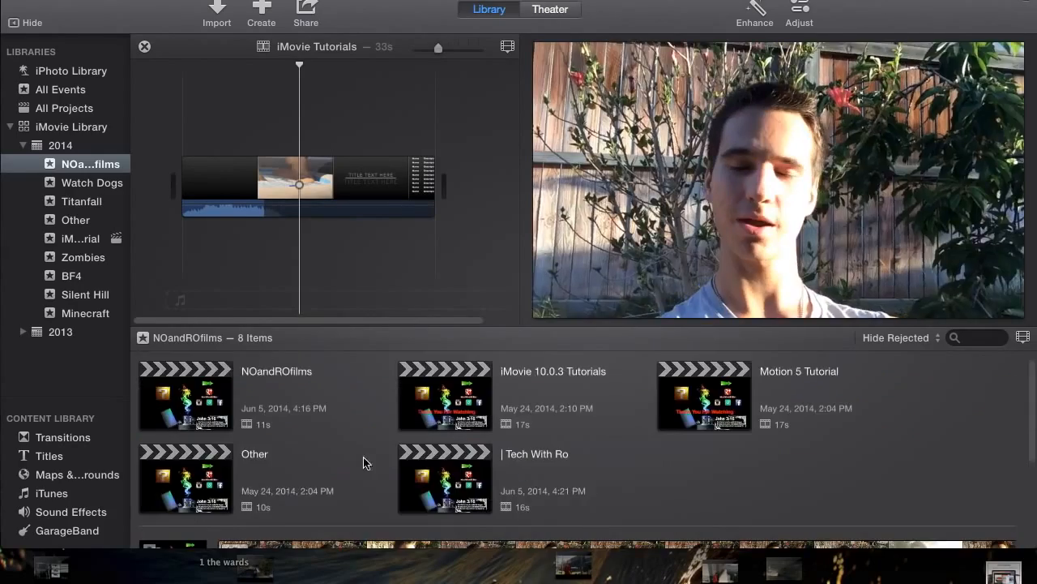
scroll(364, 462, "down", 3)
left_click(256, 460)
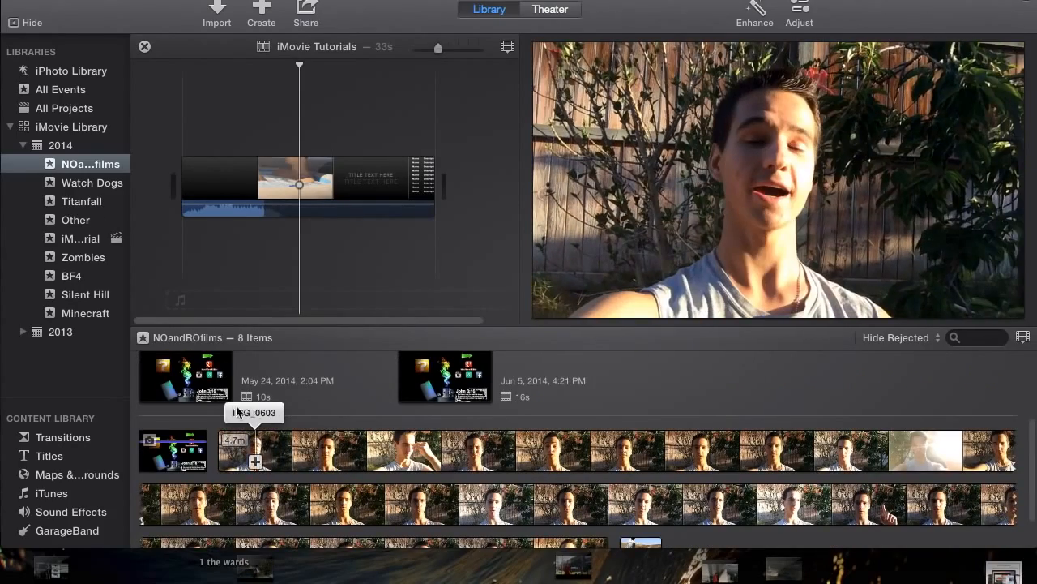
scroll(244, 410, "up", 3)
double_click(275, 398)
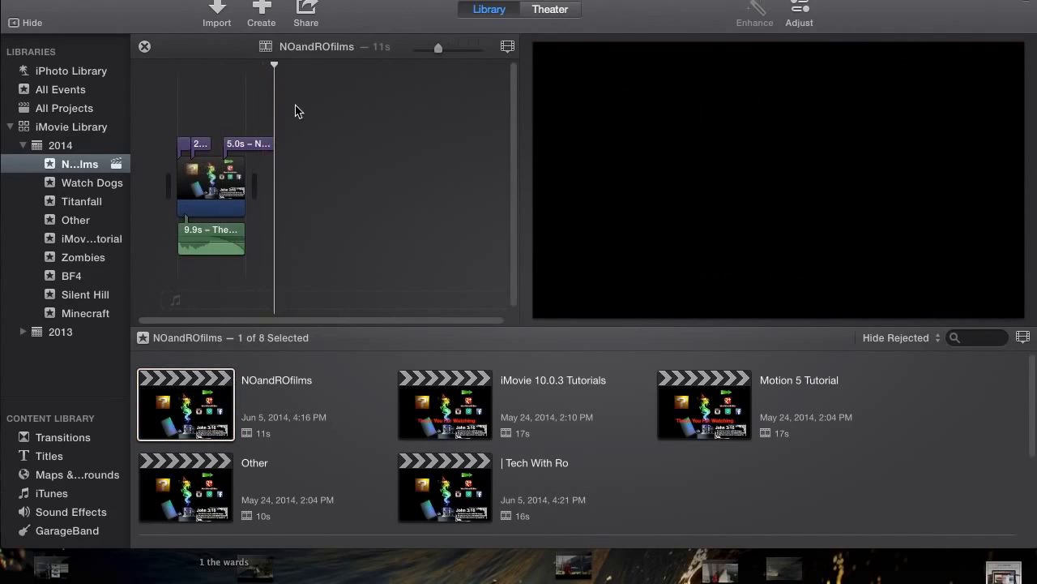
Try to place a selected range from the beginning of clip IMG_0603 at the start of the project timeline
scroll(432, 444, "down", 4)
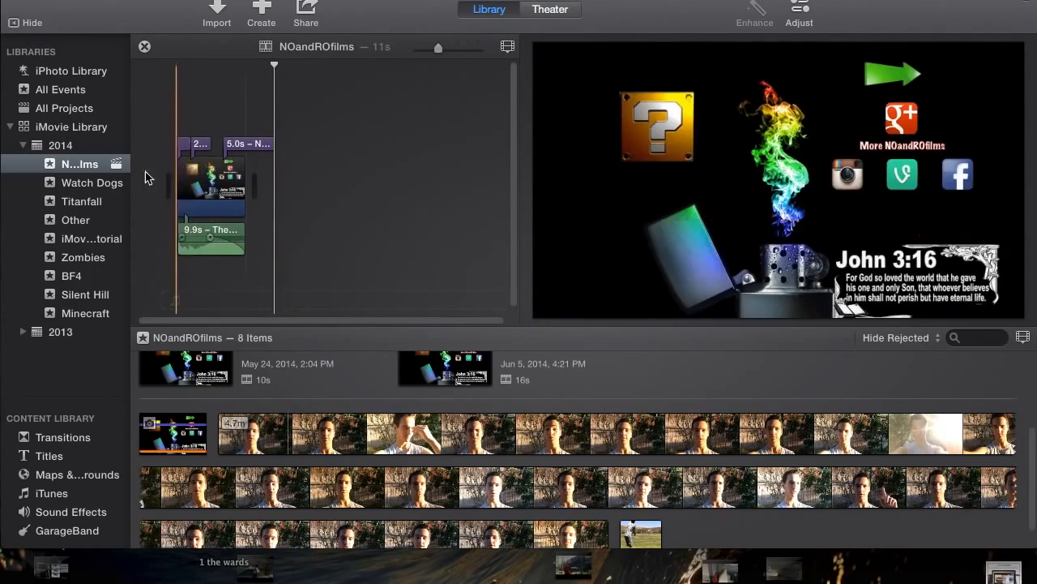
left_click(217, 111)
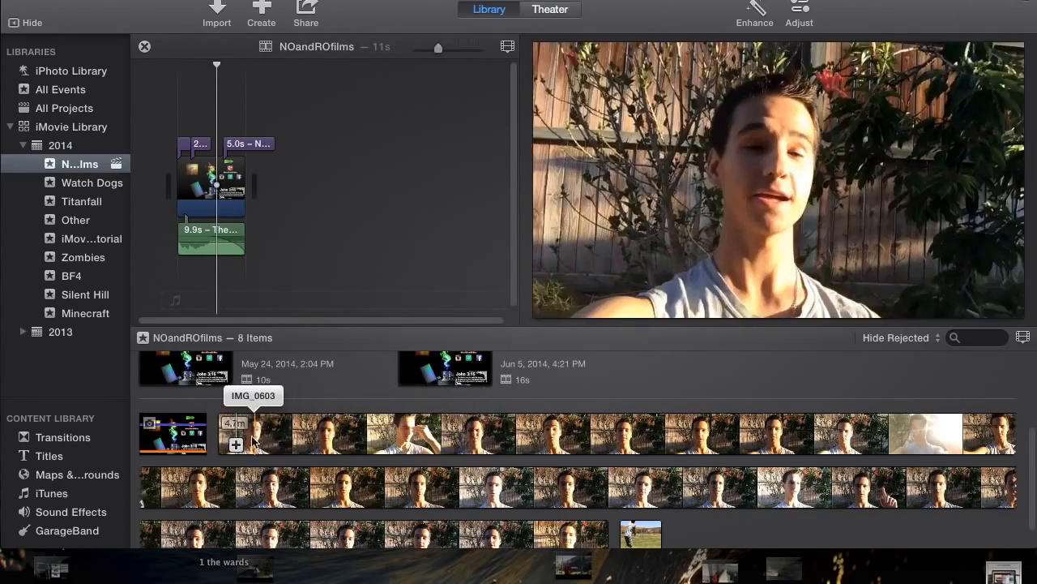
left_click_drag(244, 435, 289, 435)
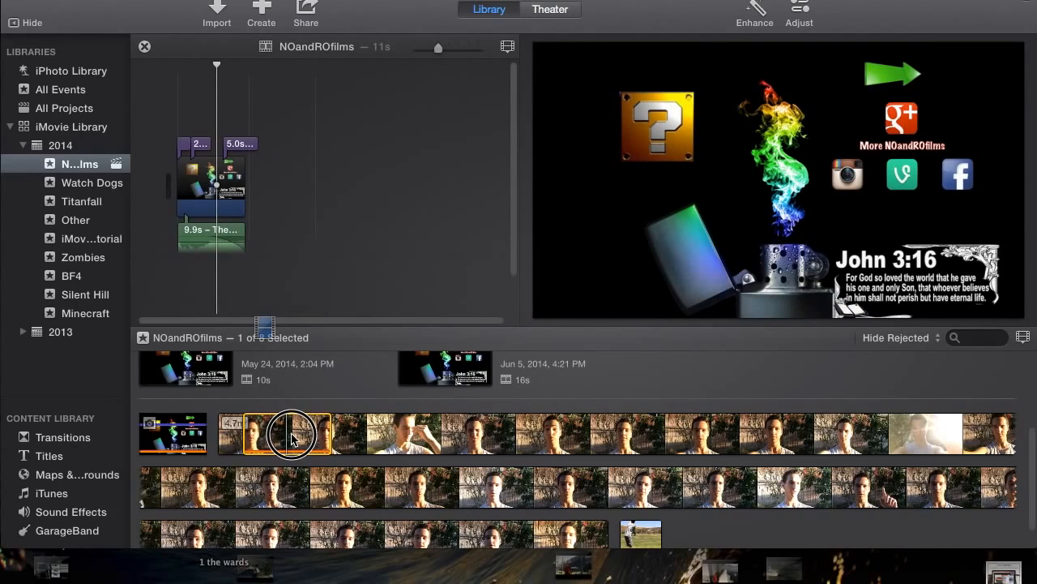
left_click_drag(292, 438, 173, 189)
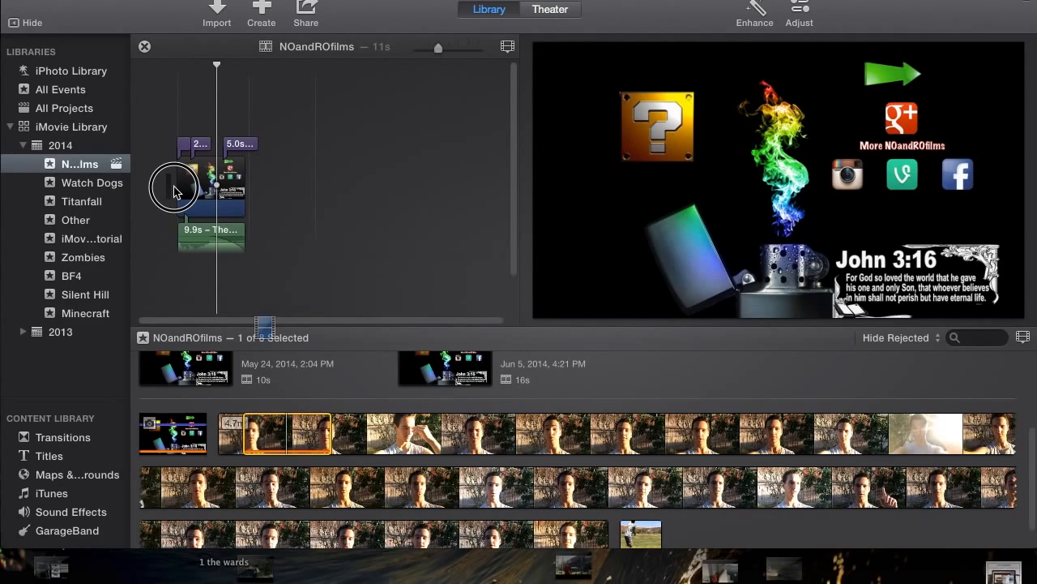
left_click_drag(174, 189, 301, 434)
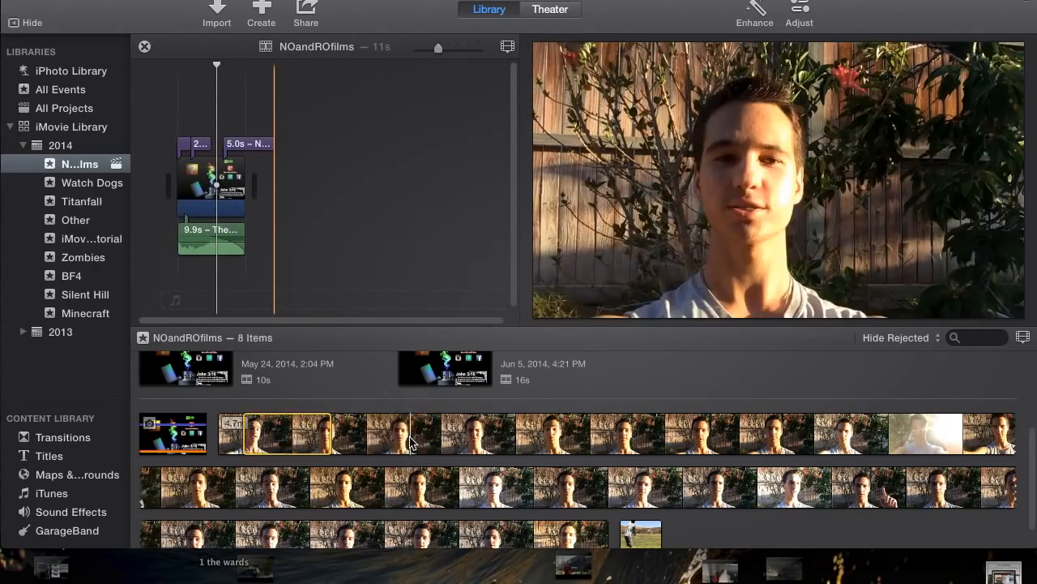
left_click_drag(477, 432, 421, 438)
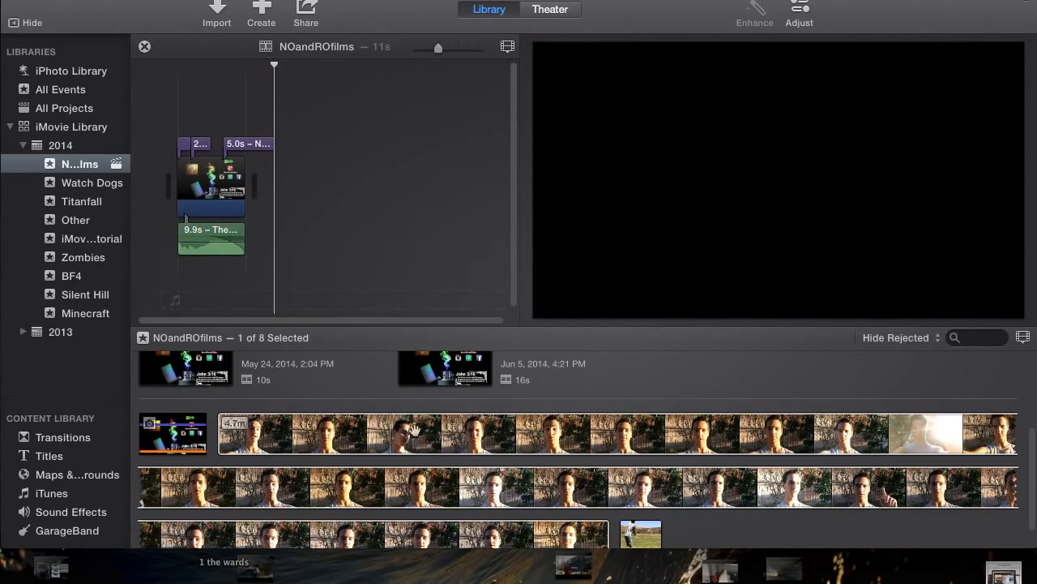
left_click(714, 530)
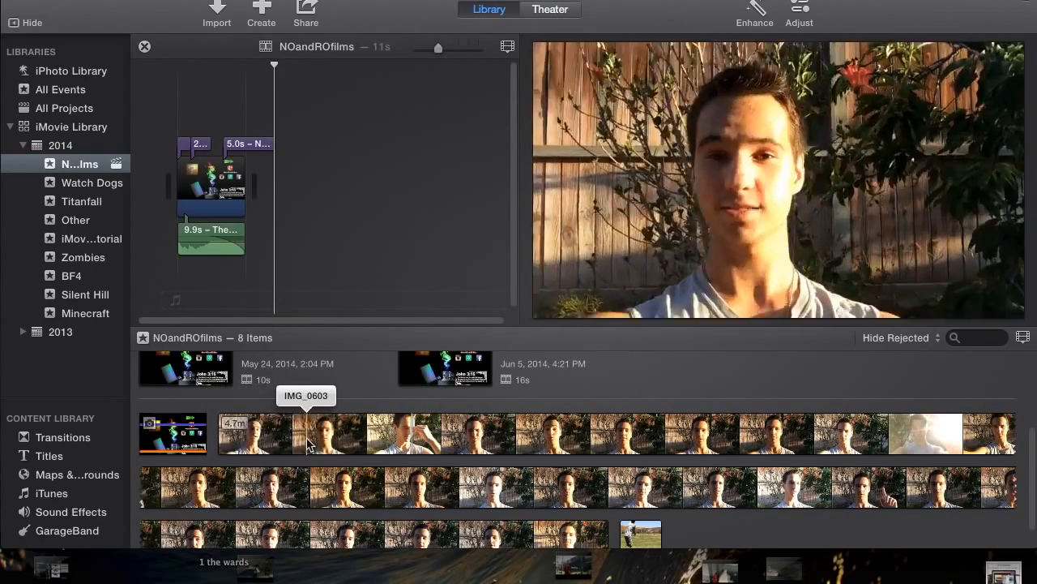
Select a range near the beginning of clip IMG_0603 and clear the selection
scroll(308, 443, "down", 1)
left_click_drag(235, 405, 346, 405)
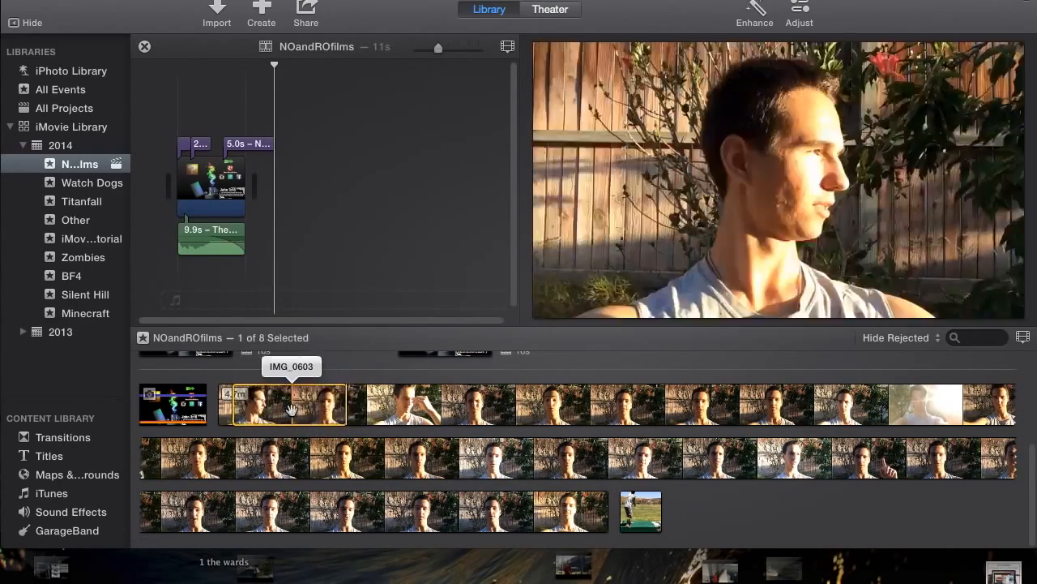
left_click(398, 405)
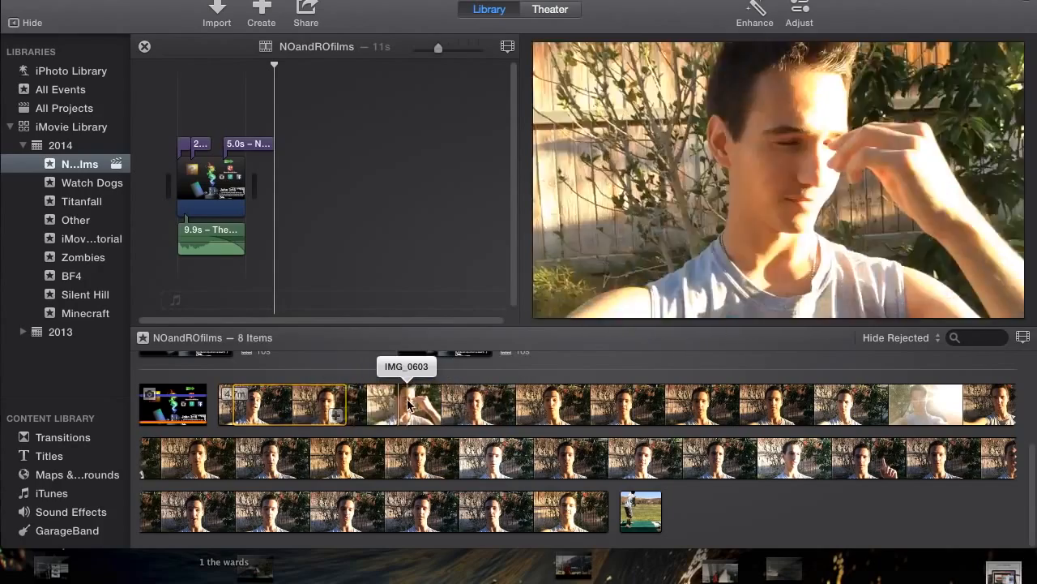
left_click(764, 402)
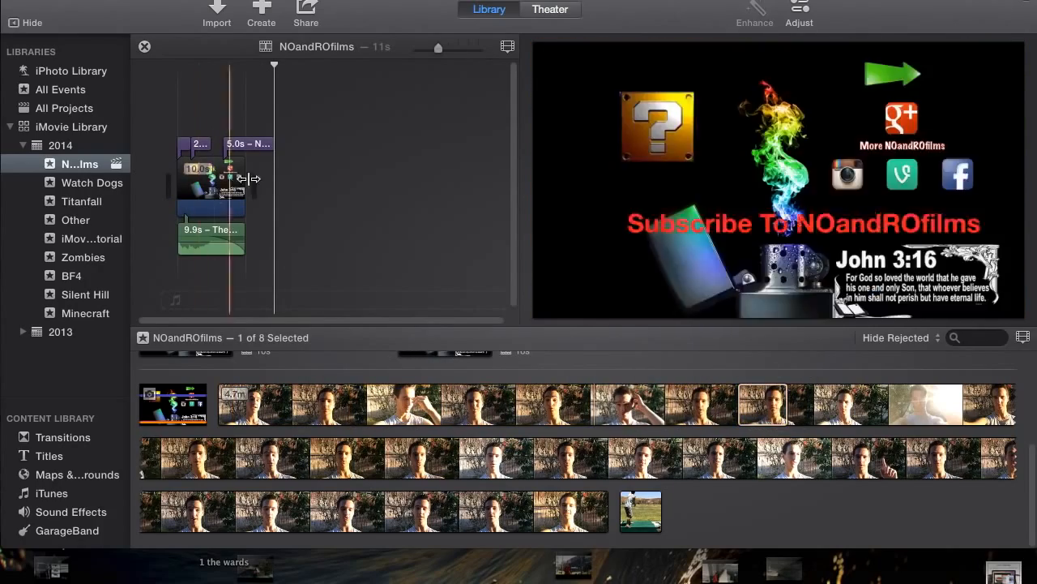
left_click(285, 420)
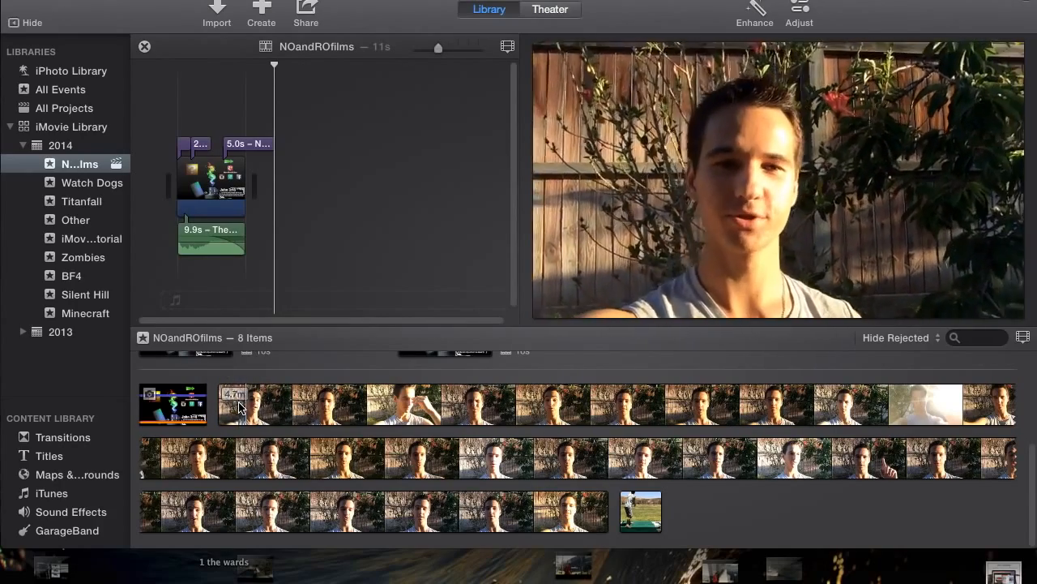
Preview the beginning of clip IMG_0603 while adjusting the system sound volume
left_click(226, 405)
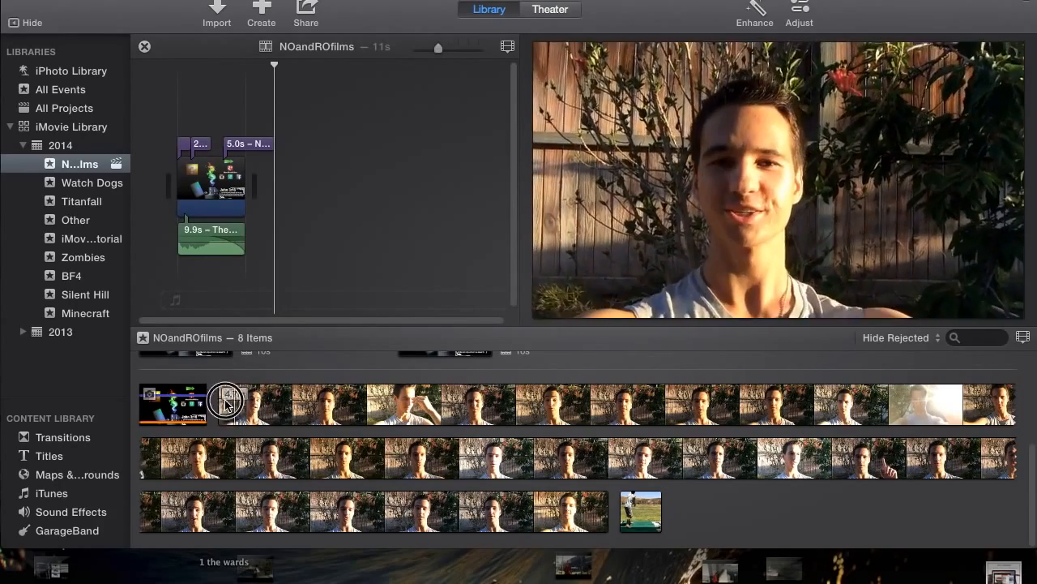
left_click(228, 405)
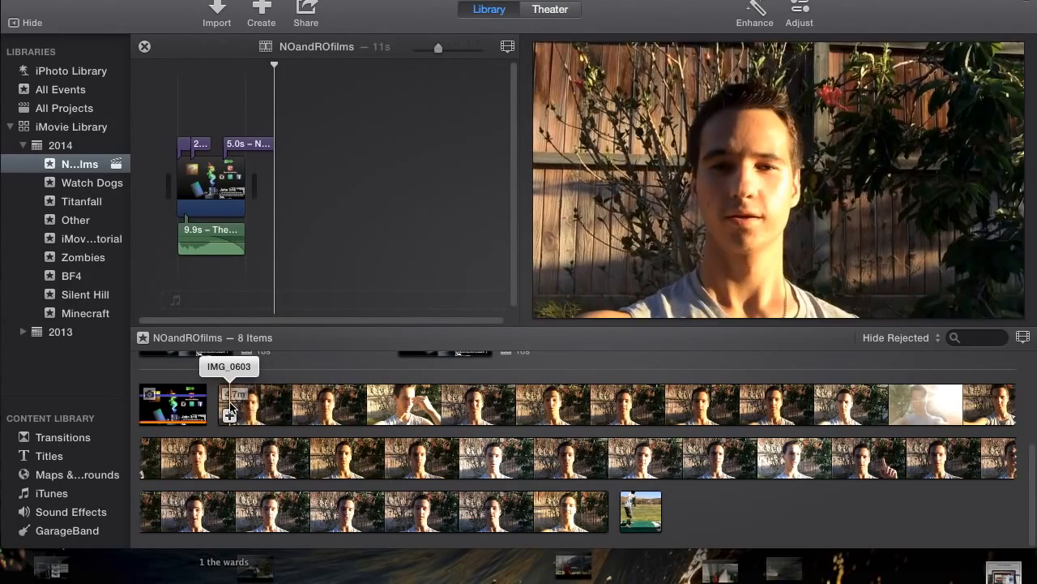
key("XF86AudioRaiseVolume")
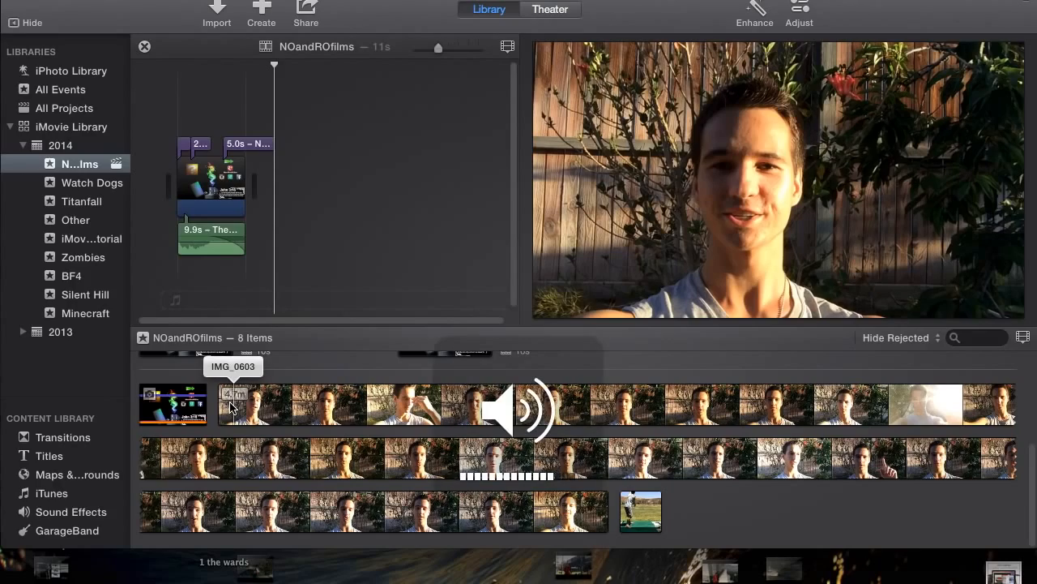
left_click(294, 406)
key("XF86AudioRaiseVolume")
key("XF86AudioRaiseVolume")
key("XF86AudioRaiseVolume")
key("XF86AudioRaiseVolume")
key("XF86AudioRaiseVolume")
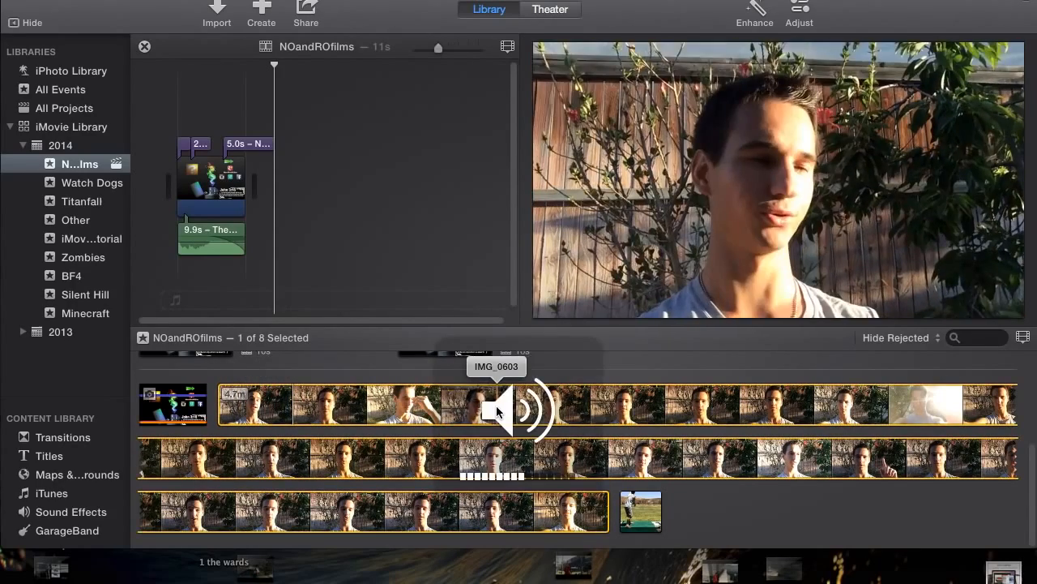
key("XF86AudioLowerVolume")
key("XF86AudioLowerVolume")
key("XF86AudioLowerVolume")
key("XF86AudioLowerVolume")
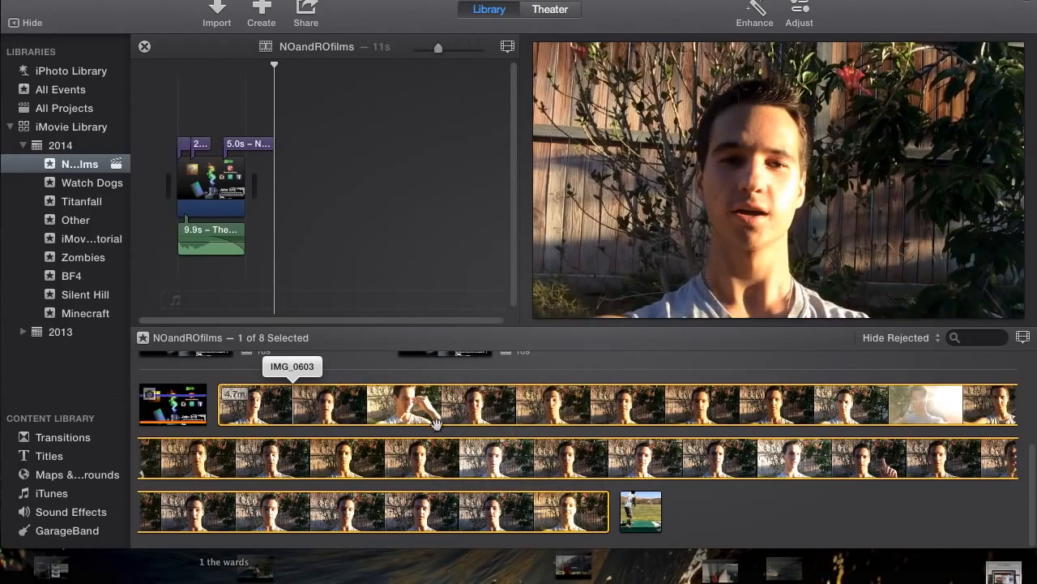
Set the volume of the whole IMG_0603 clip to 400%, close the adjustments and deselect the clip
key("e")
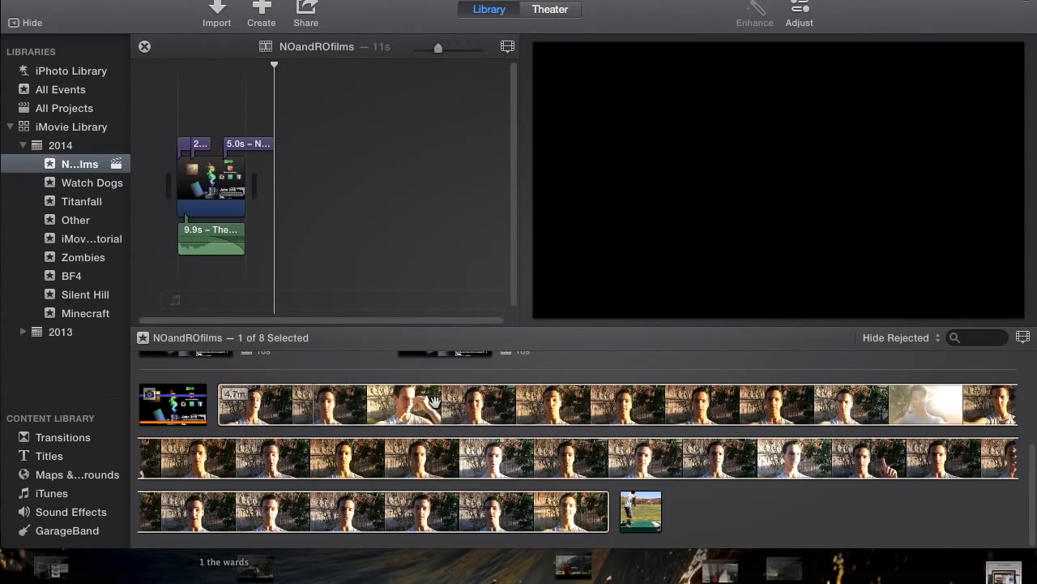
left_click(435, 401)
left_click(800, 18)
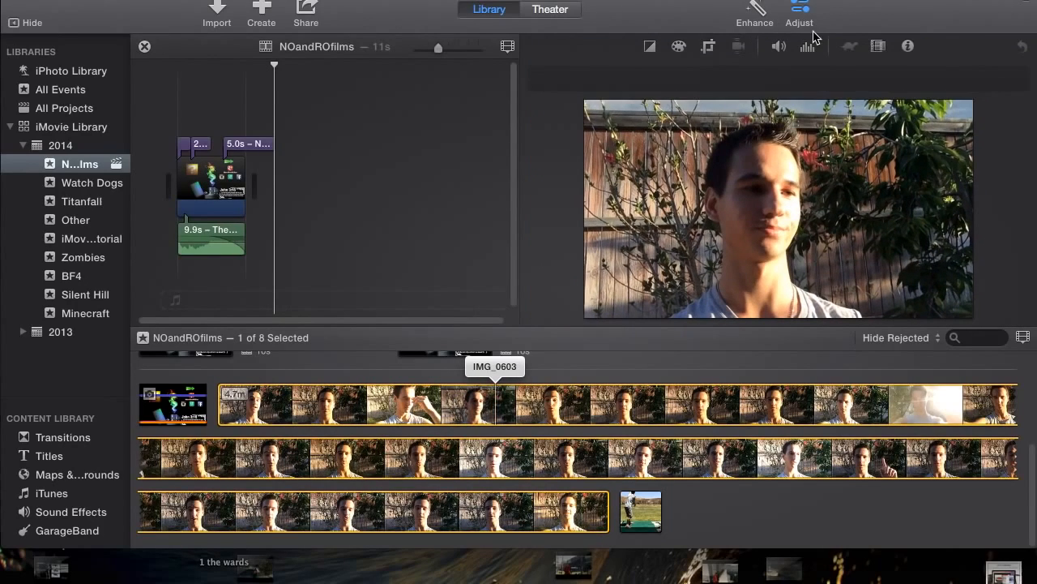
left_click(905, 46)
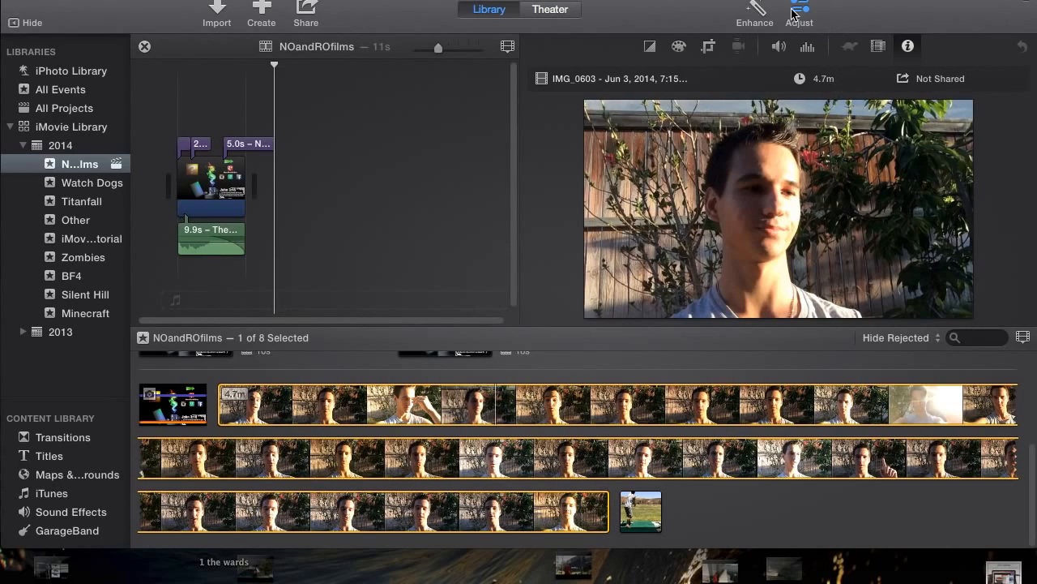
left_click(780, 46)
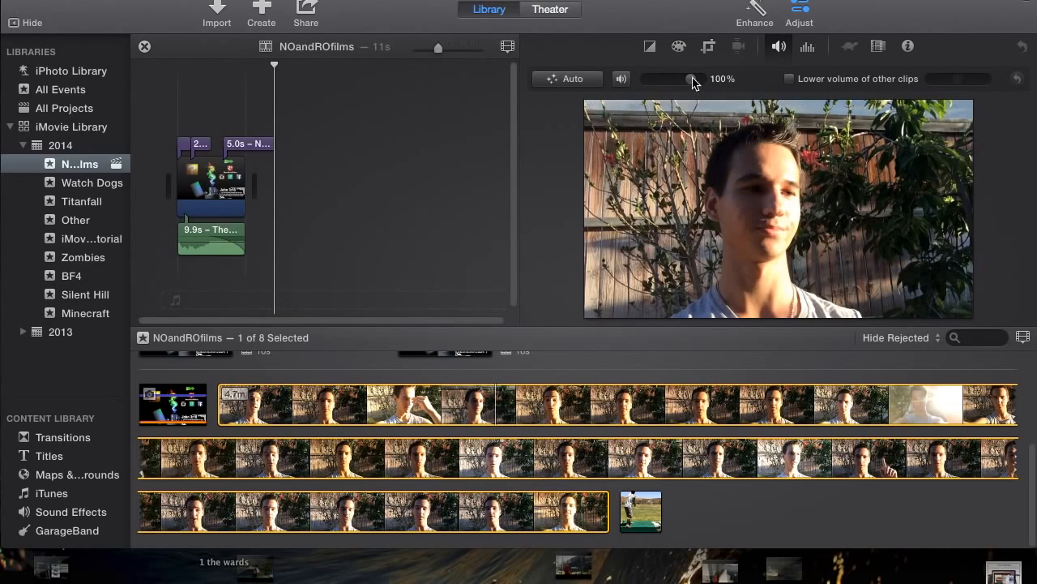
left_click_drag(707, 77, 720, 77)
left_click(803, 27)
left_click(805, 21)
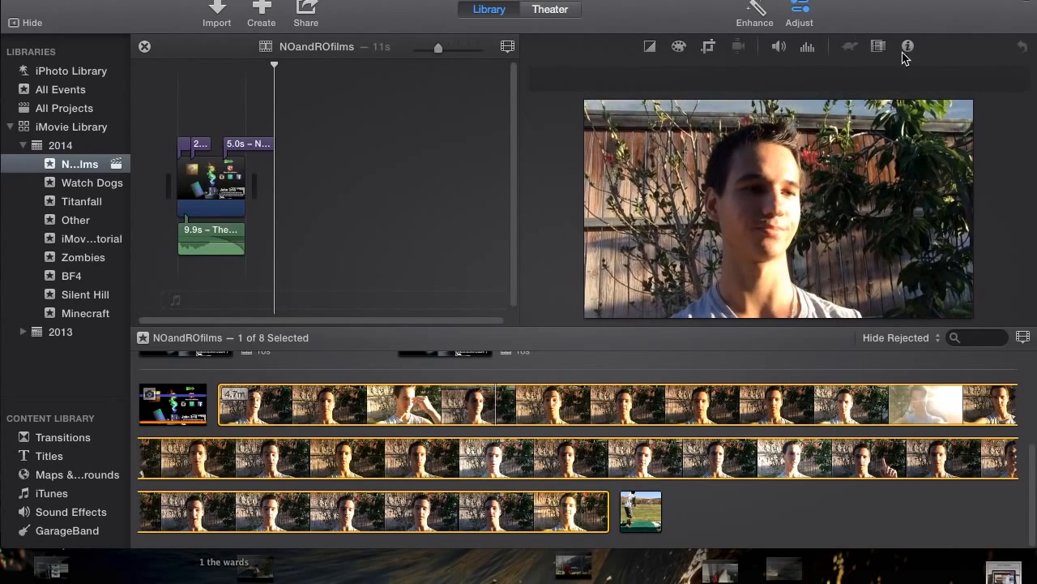
left_click(908, 49)
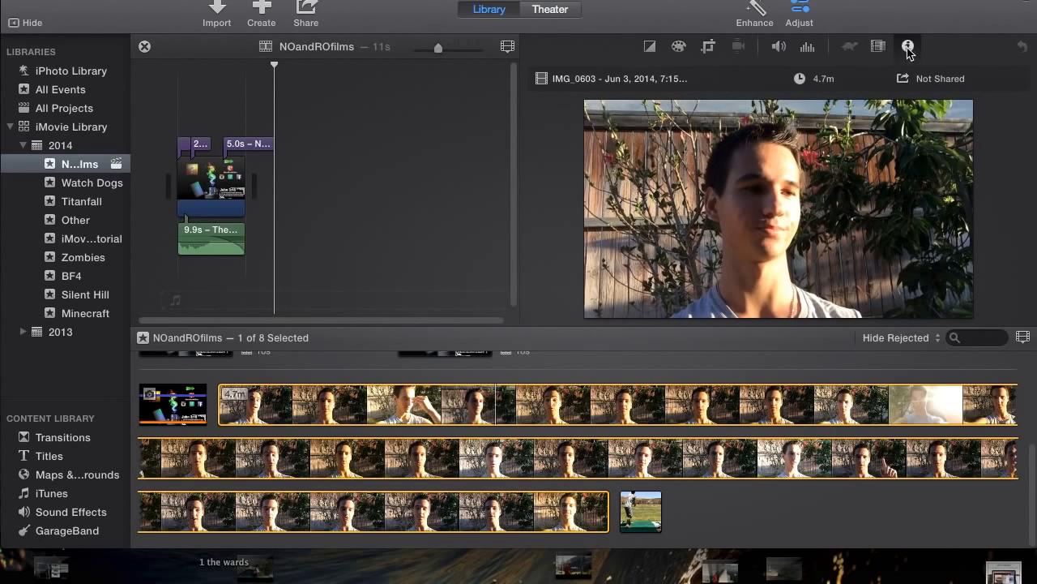
left_click(778, 47)
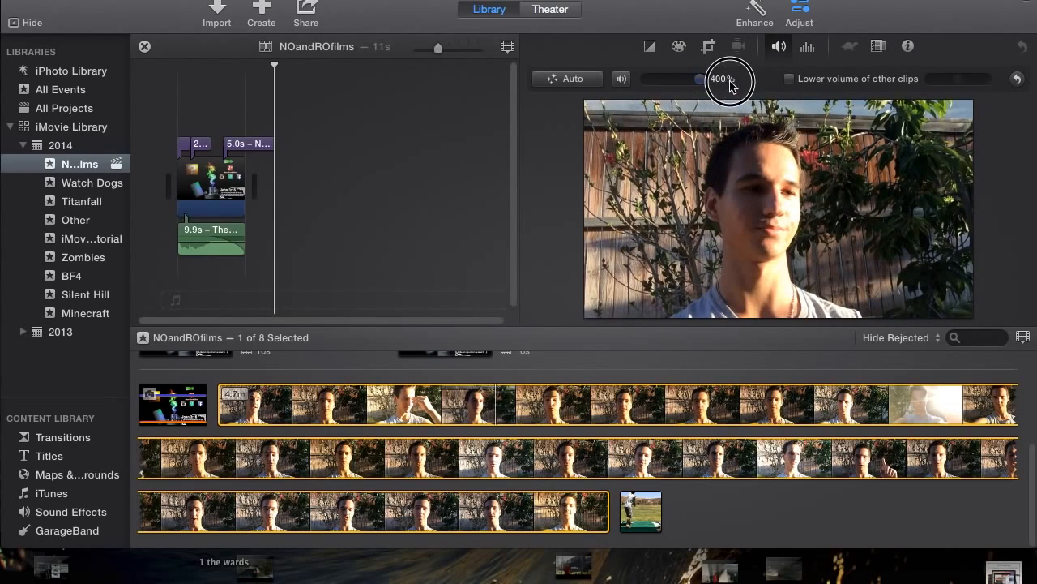
left_click(799, 13)
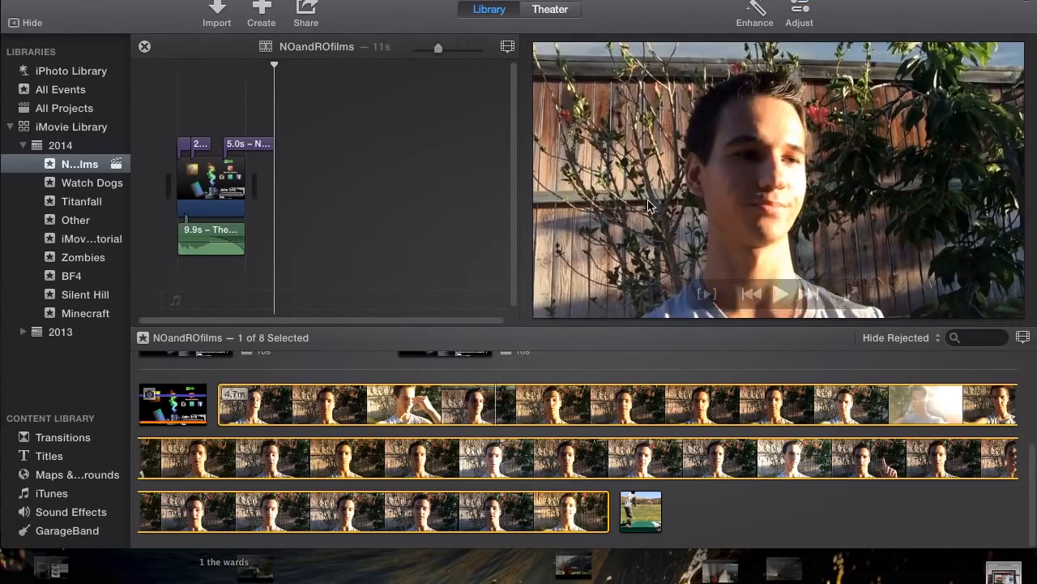
left_click(757, 509)
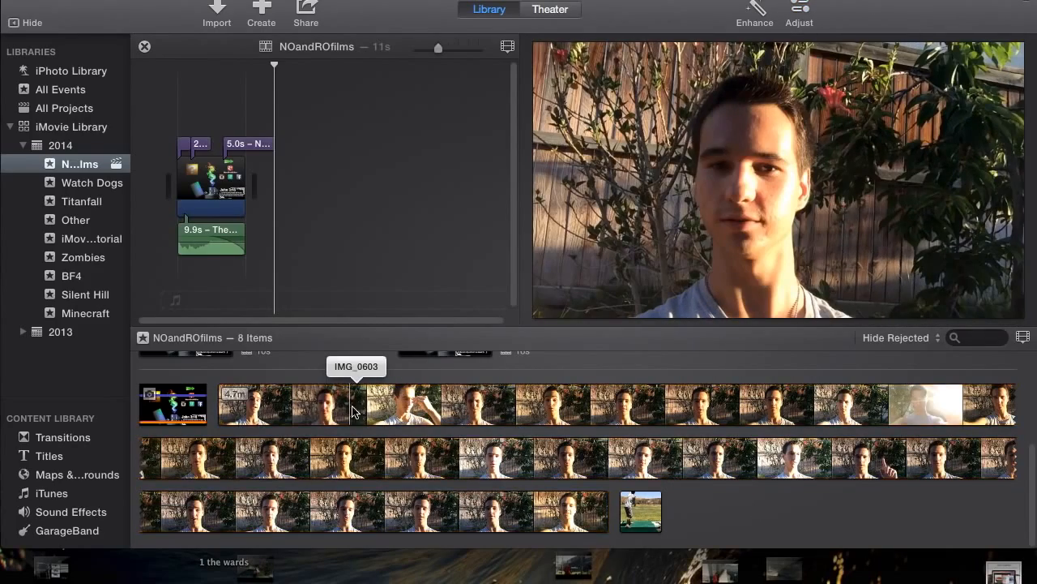
Play the opening part of clip IMG_0603 to check its boosted audio
left_click(283, 399)
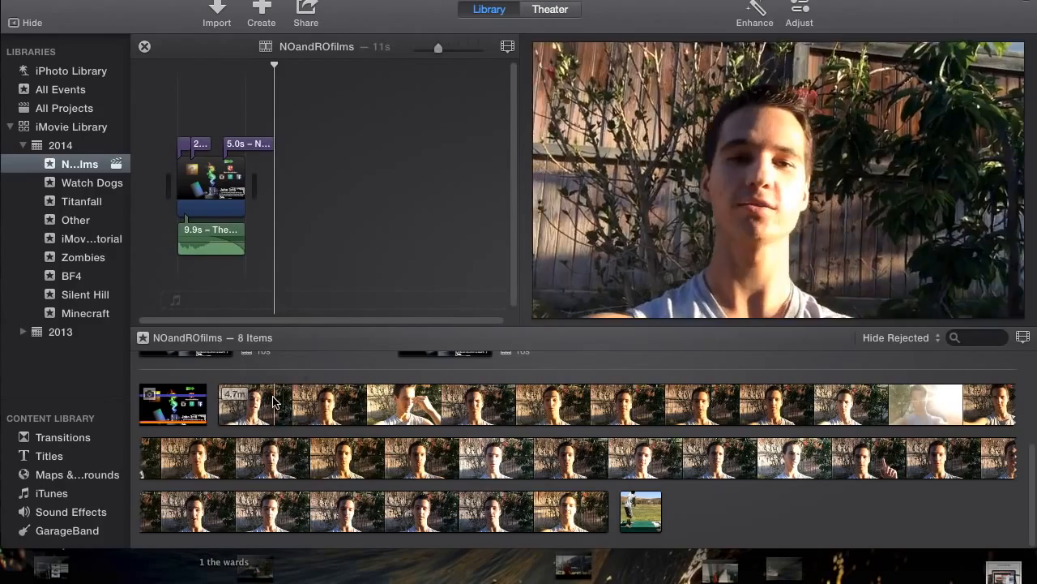
left_click(232, 400)
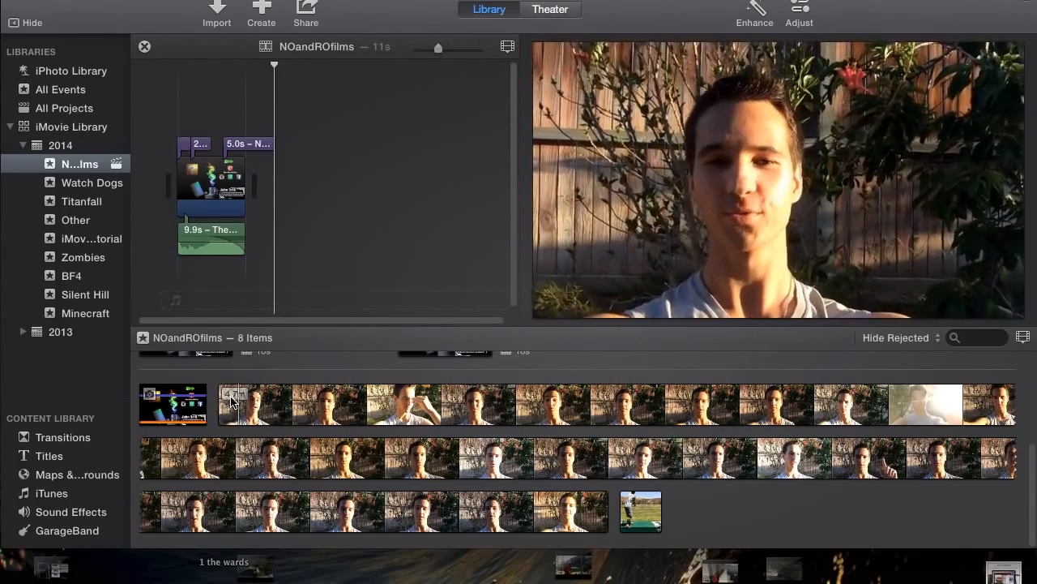
Select a range of about 20 seconds near the beginning of IMG_0603 and insert it at the start of the NOandROfilms project
left_click_drag(243, 398, 267, 400)
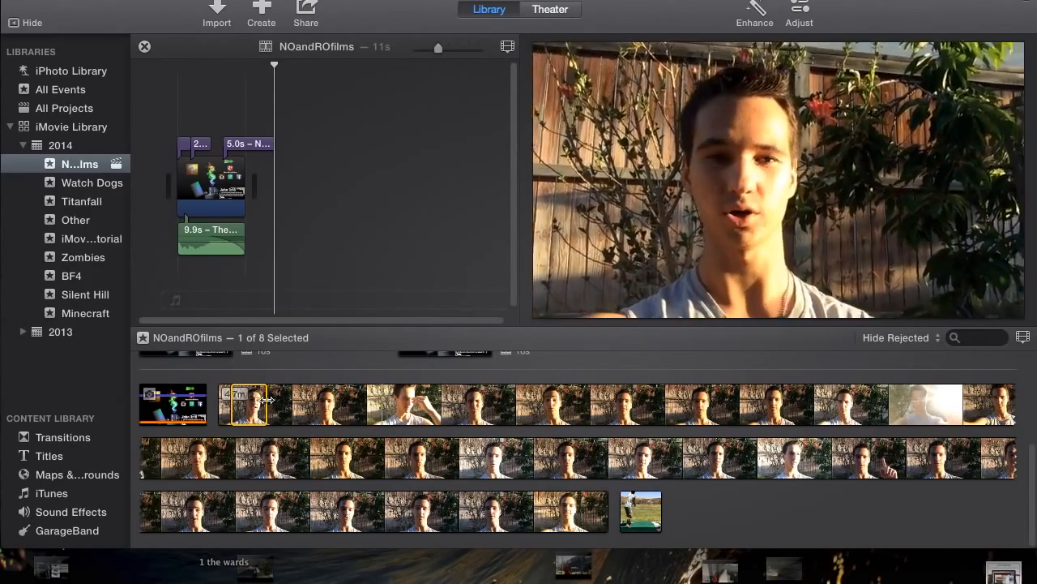
left_click_drag(267, 400, 372, 400)
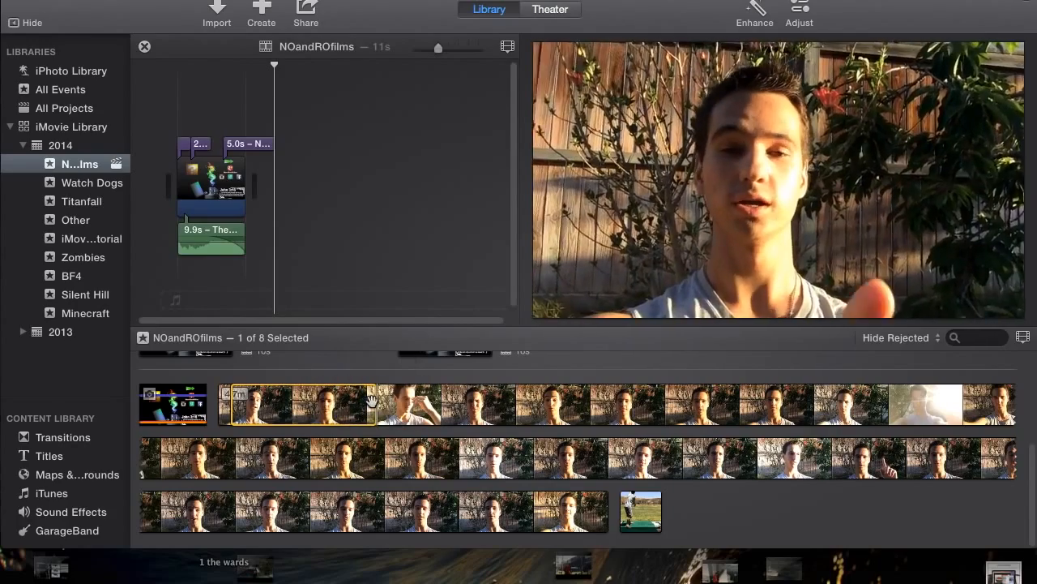
left_click_drag(375, 401, 380, 401)
key("space")
left_click_drag(377, 403, 165, 169)
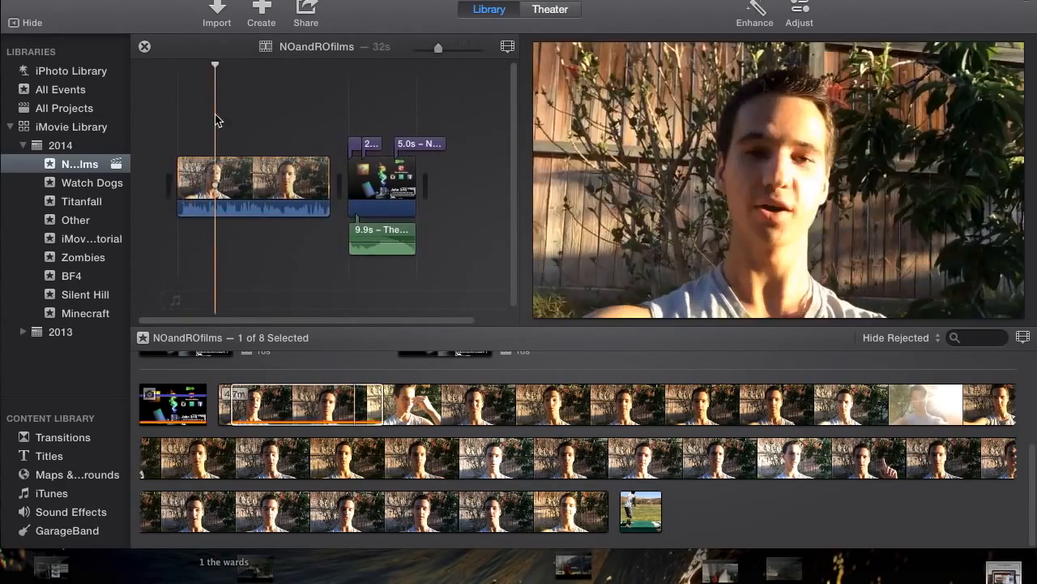
Play the newly added clip from its beginning in the project and check its end
left_click(169, 165)
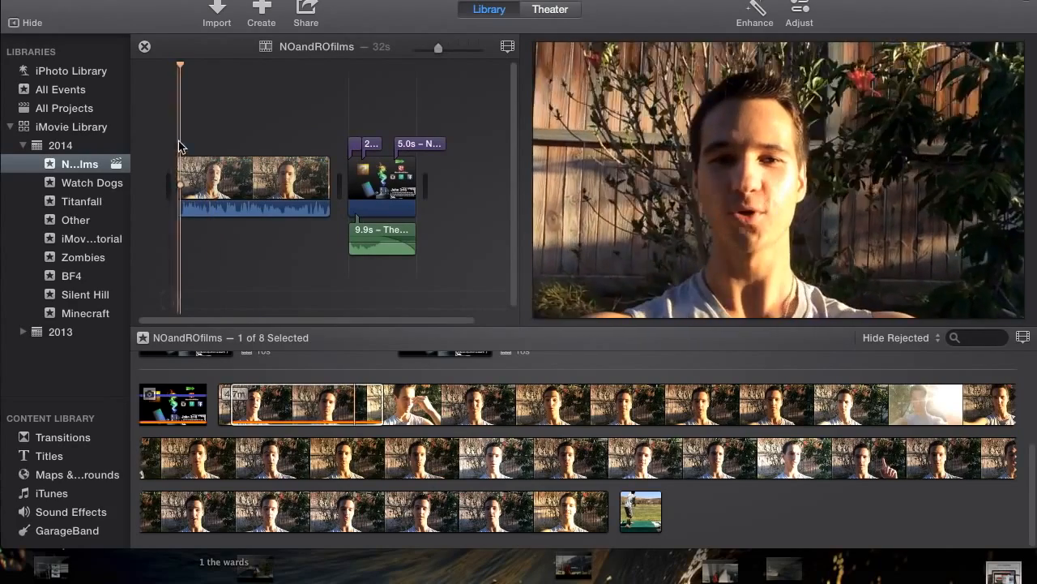
key("space")
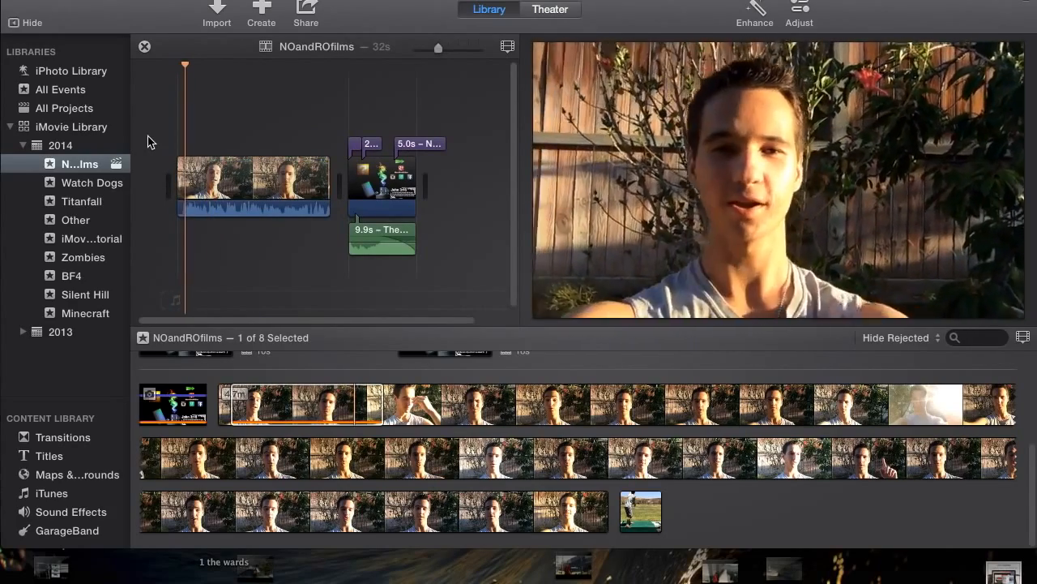
left_click(322, 151)
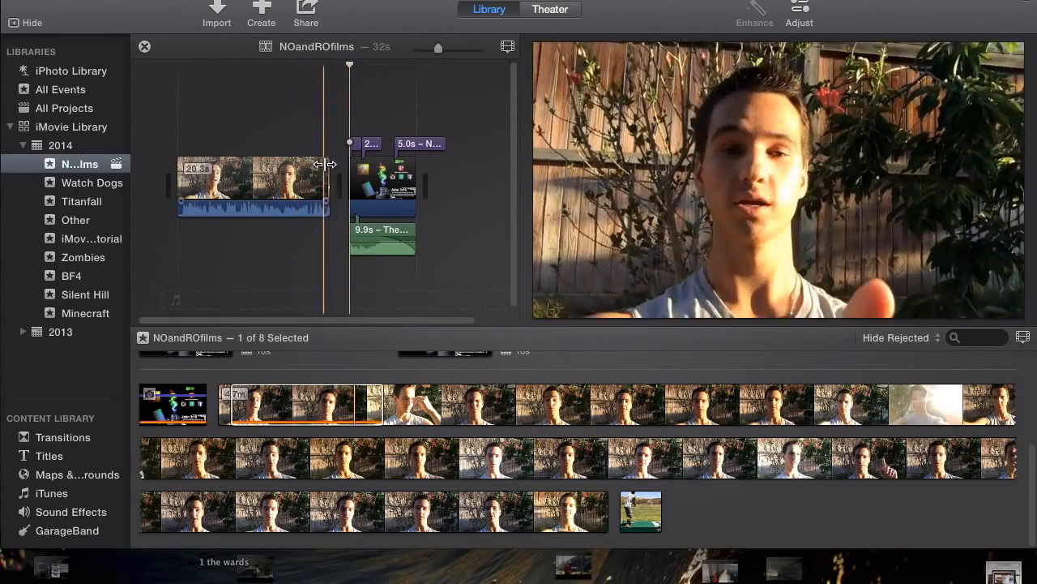
Move the 5.0 s title from the end card to the beginning of the first clip and check the timeline
left_click_drag(413, 144, 174, 154)
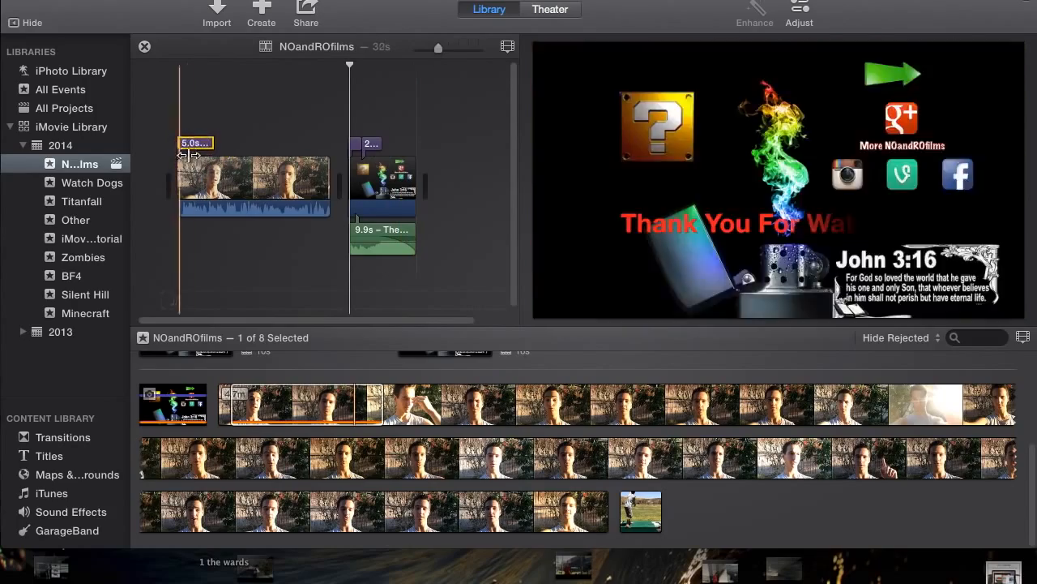
key("space")
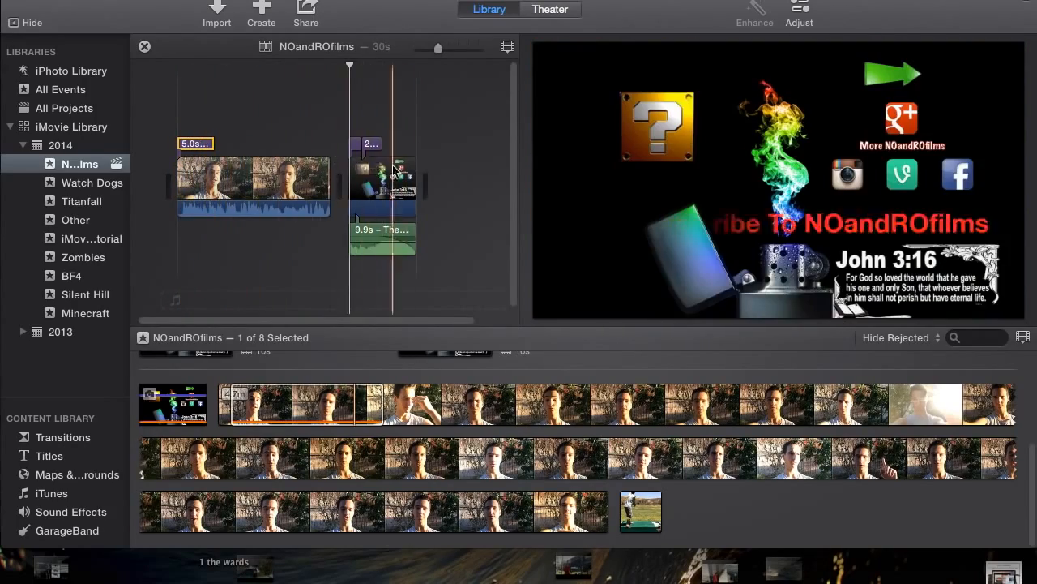
left_click(226, 183)
left_click(263, 97)
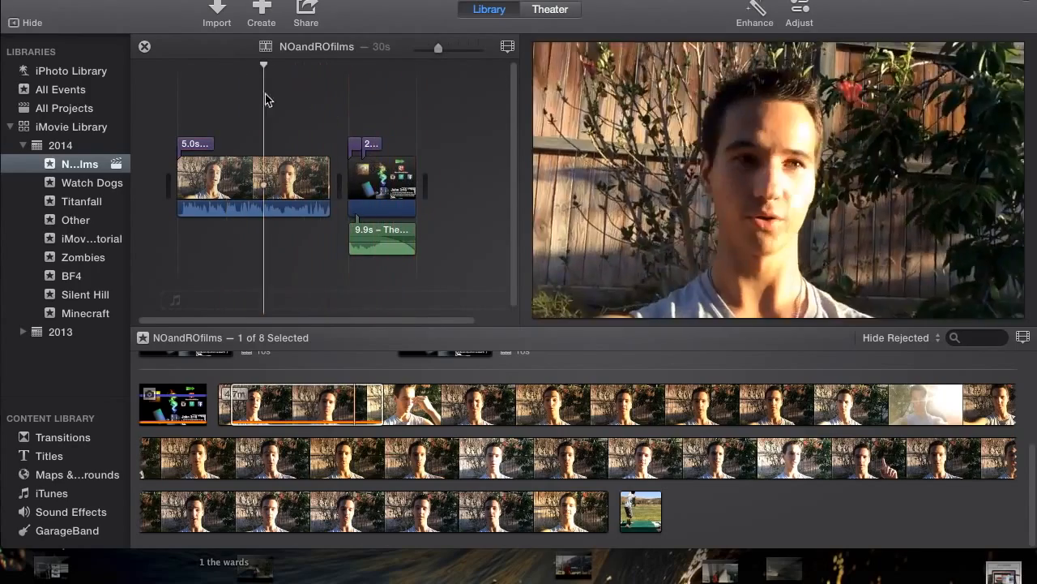
left_click(292, 134)
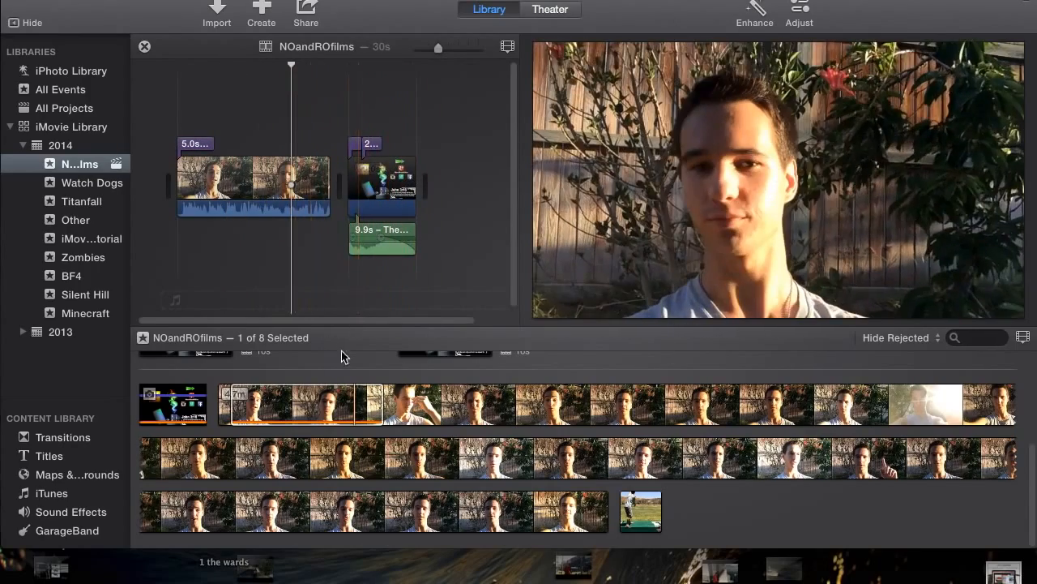
Play the IMG_0603 footage just after the used range to find the next starting point, clearing the selected range
left_click(312, 400)
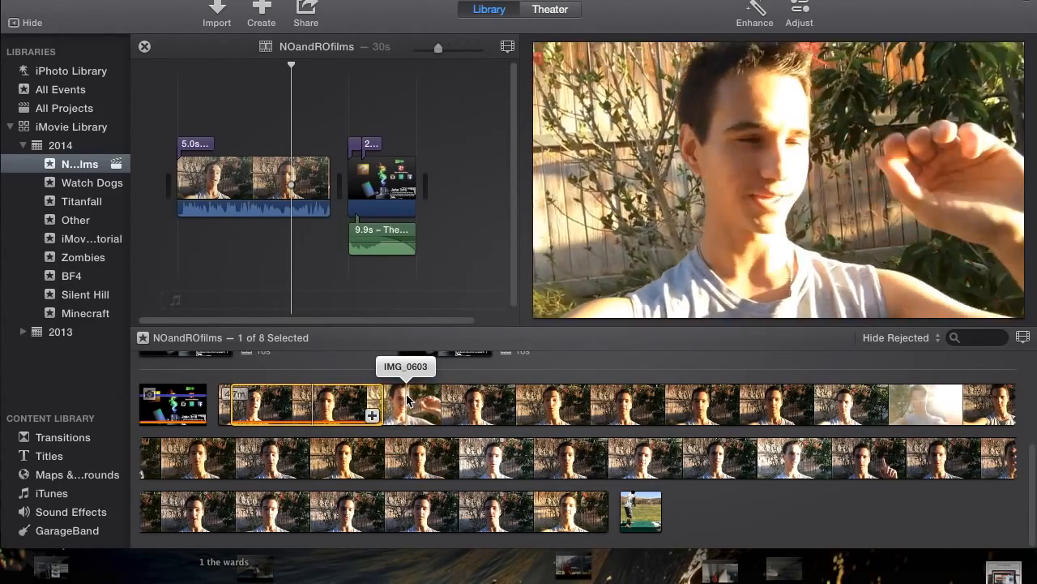
key("space")
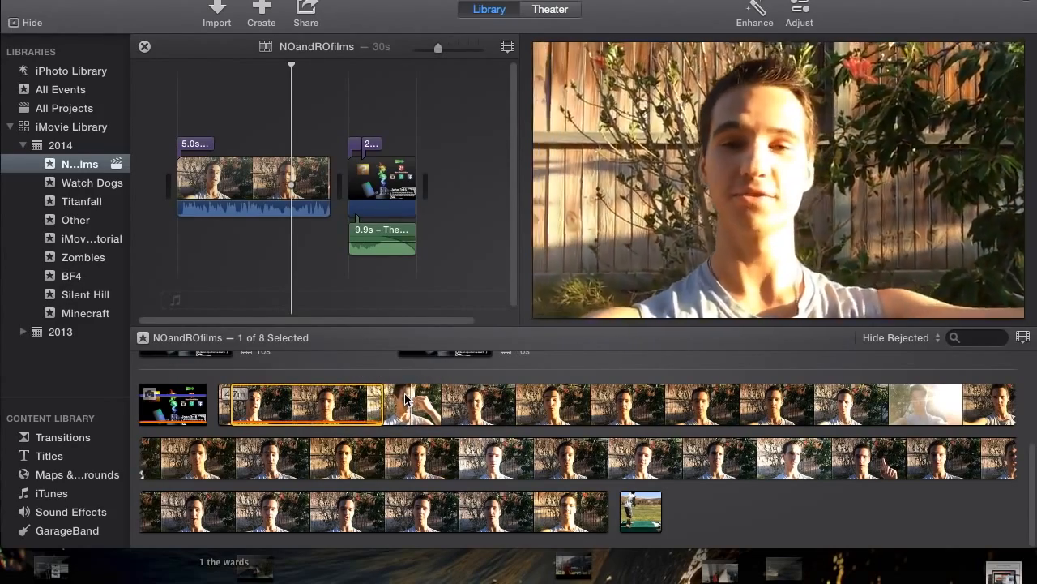
left_click(407, 400)
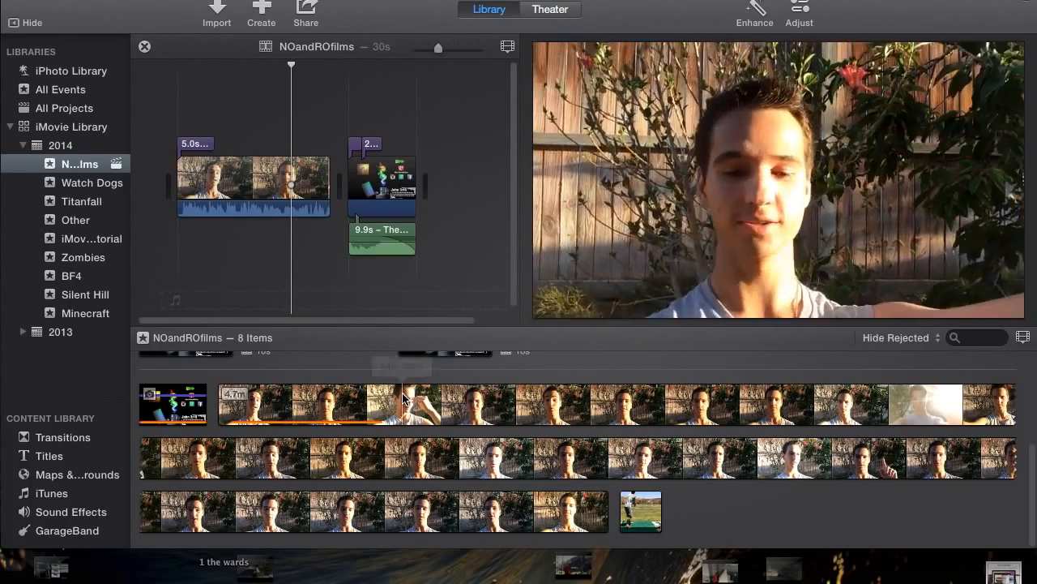
Select the next part of IMG_0603, about 20 seconds long, and insert it between the first clip and the end card in the project
left_click_drag(405, 394, 442, 395)
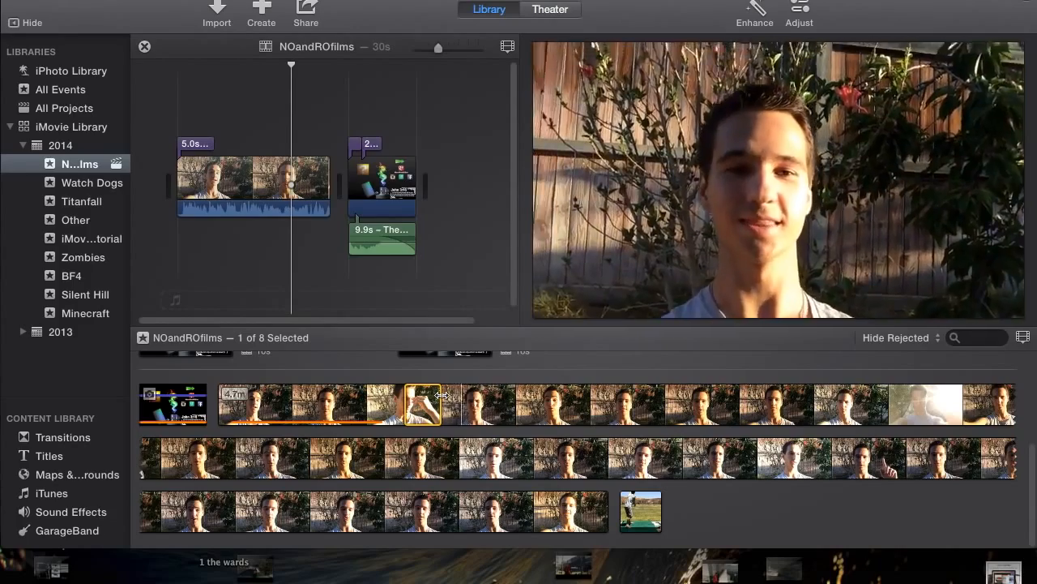
key("XF86AudioRaiseVolume")
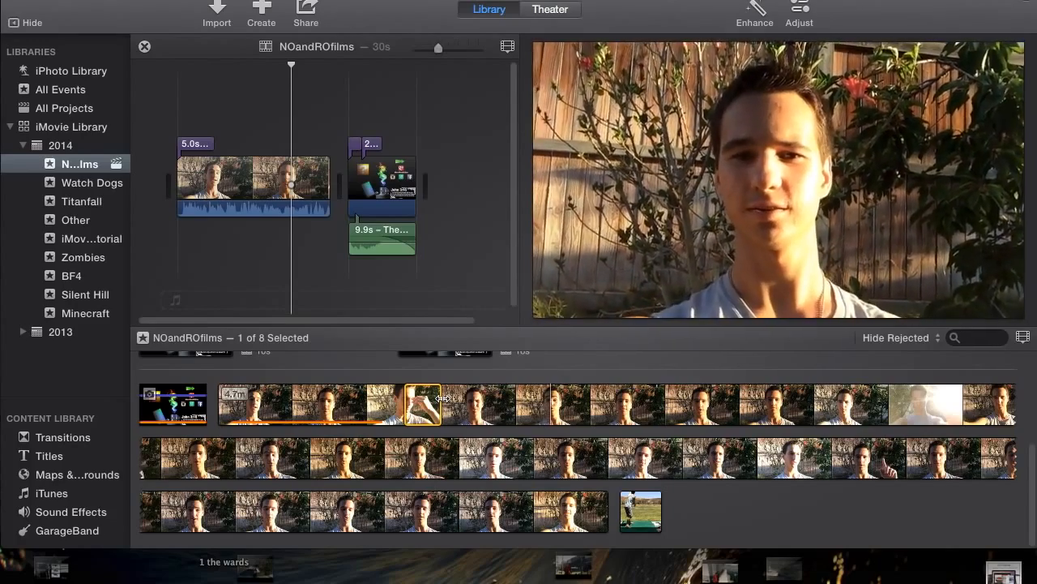
left_click_drag(442, 397, 540, 397)
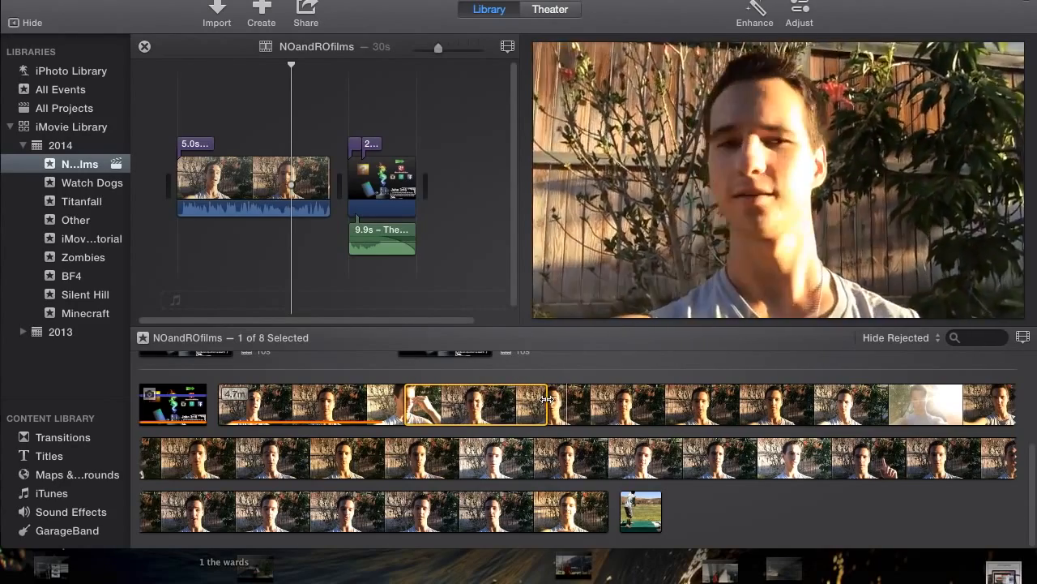
left_click_drag(557, 398, 542, 398)
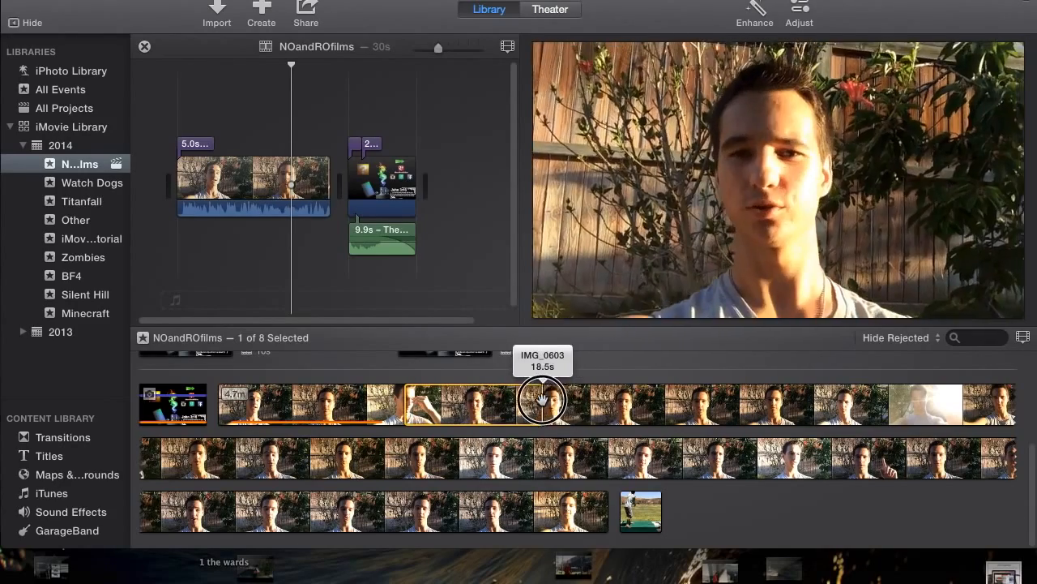
left_click_drag(548, 397, 553, 398)
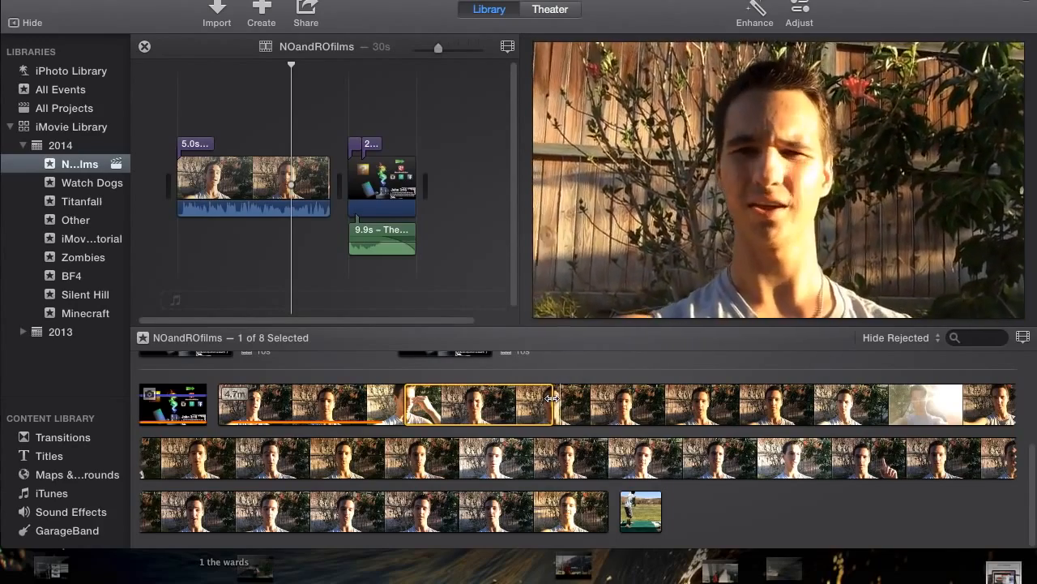
left_click_drag(551, 398, 525, 397)
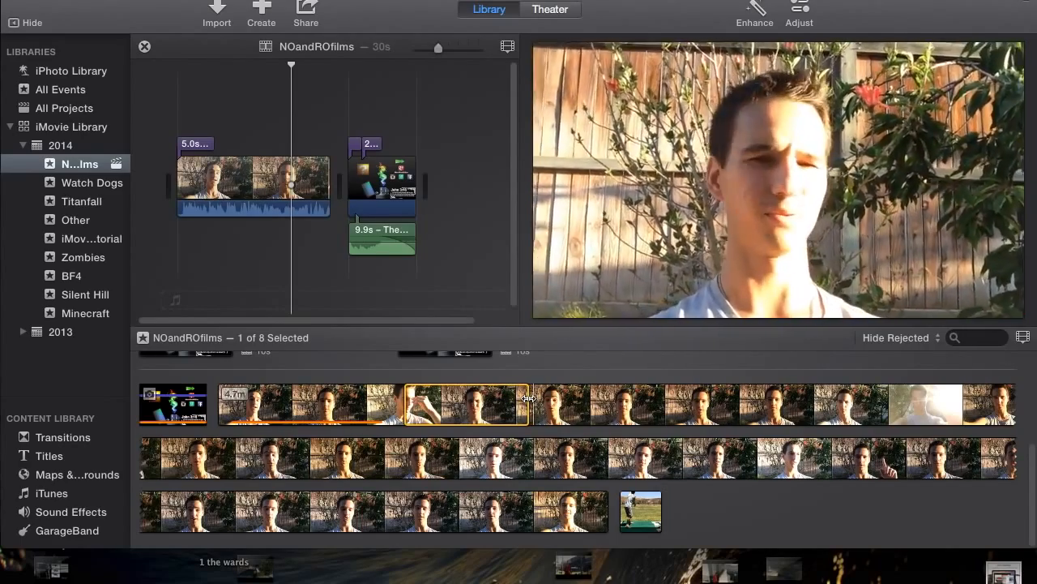
left_click_drag(528, 398, 552, 398)
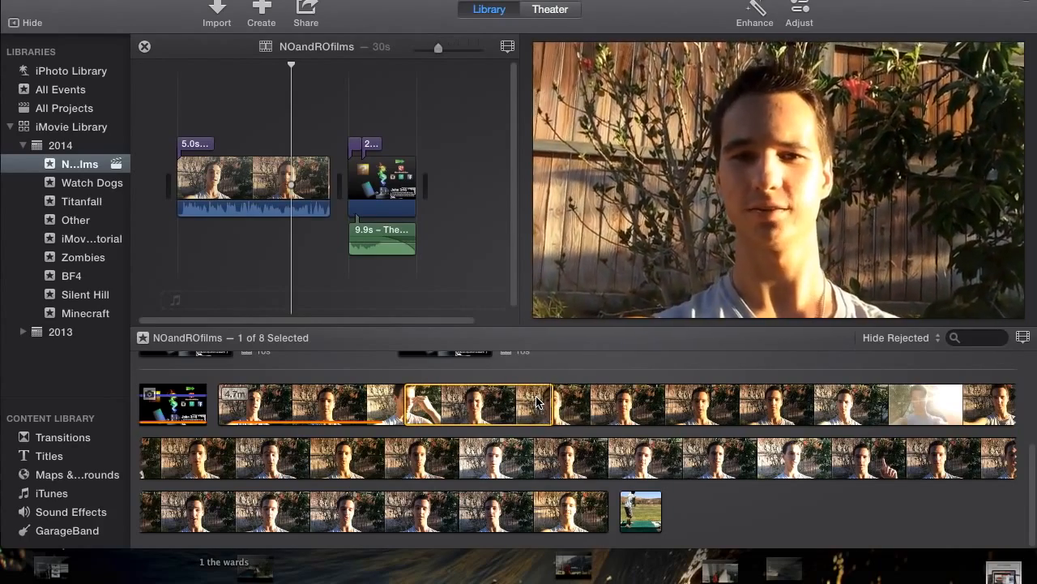
left_click_drag(509, 399, 344, 162)
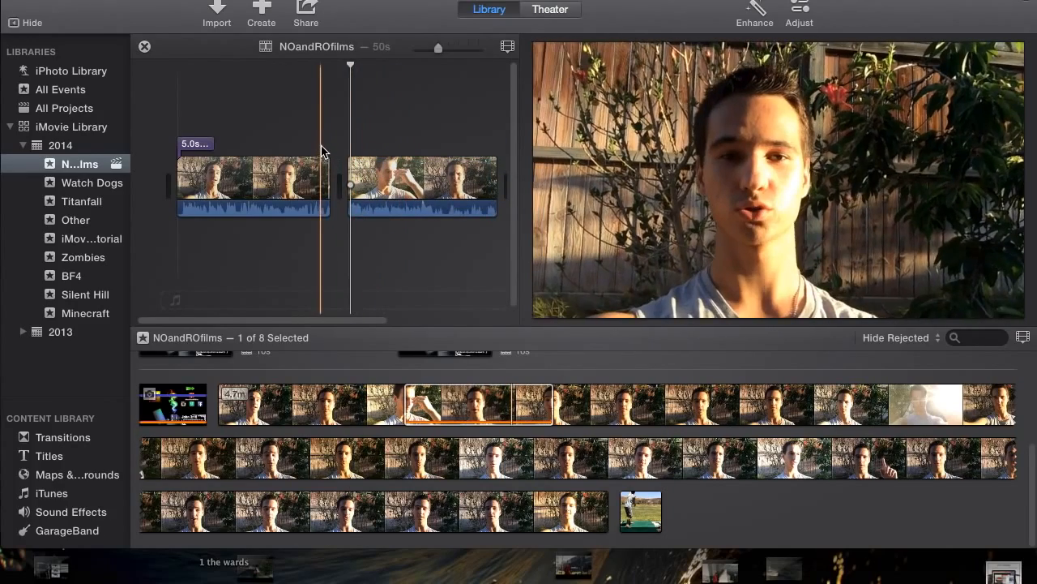
Play the start of the second clip in the project and view the remainder of the timeline
key("space")
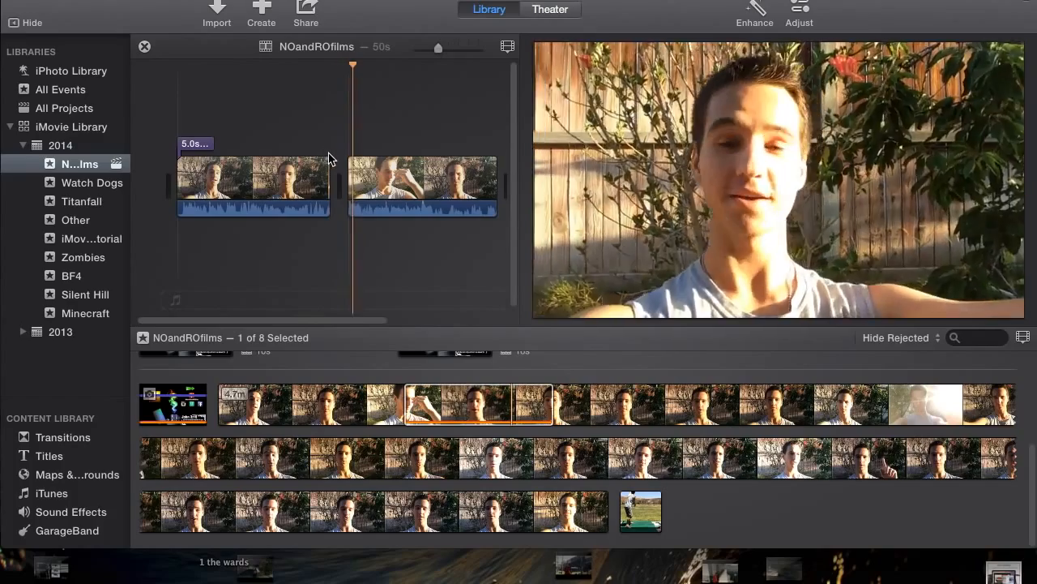
key("space")
left_click(350, 323)
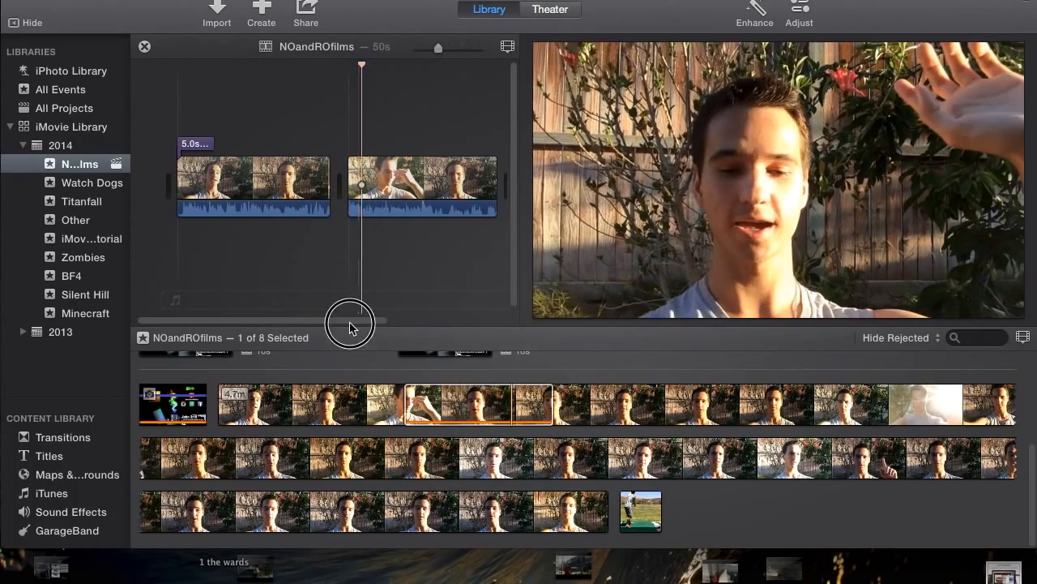
left_click_drag(350, 324, 522, 324)
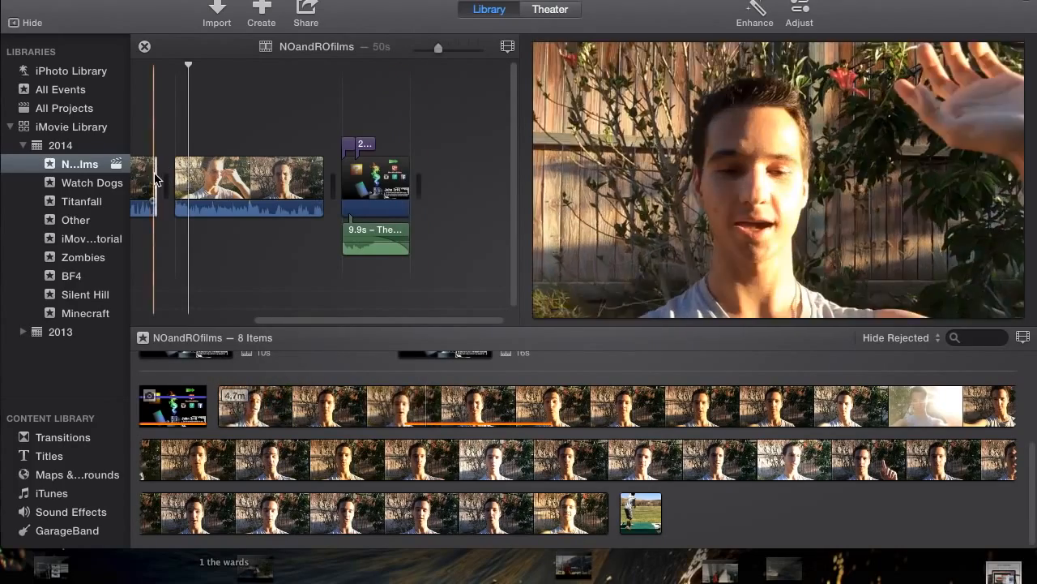
Examine the two placed clips in the timeline alongside the corresponding parts of the IMG_0603 source footage
left_click(144, 177)
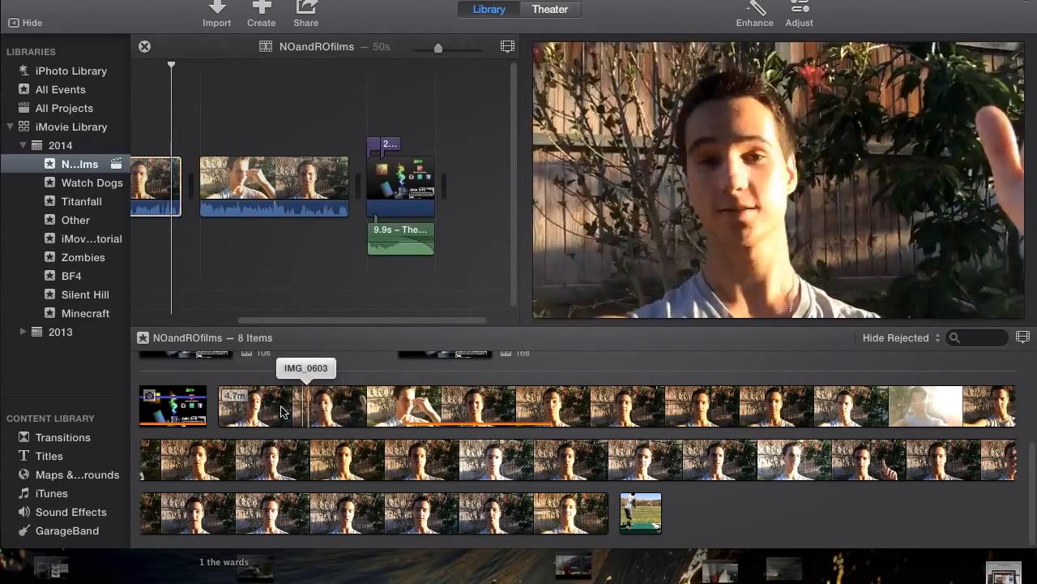
left_click(296, 197)
left_click_drag(429, 411, 517, 412)
left_click_drag(302, 407, 236, 401)
left_click(329, 404)
left_click(275, 111)
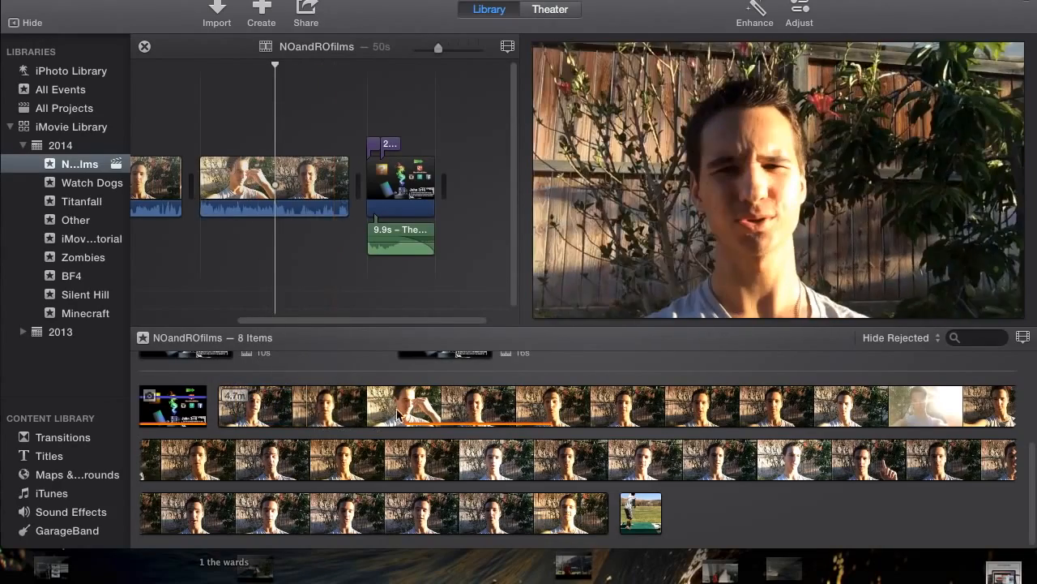
left_click(287, 180)
left_click(318, 126)
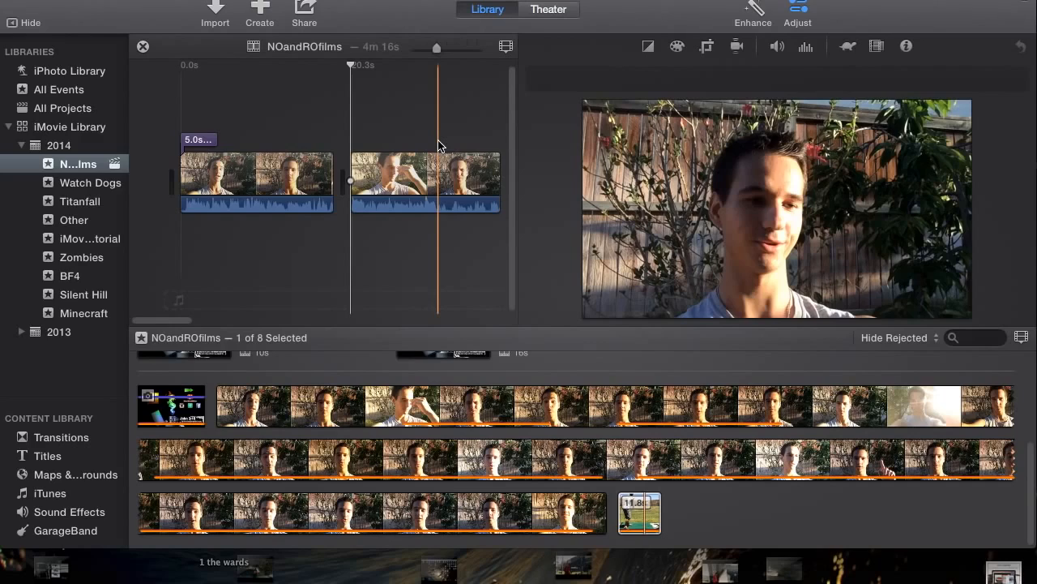
Review the opening clips of the extended project timeline
left_click_drag(181, 320, 213, 320)
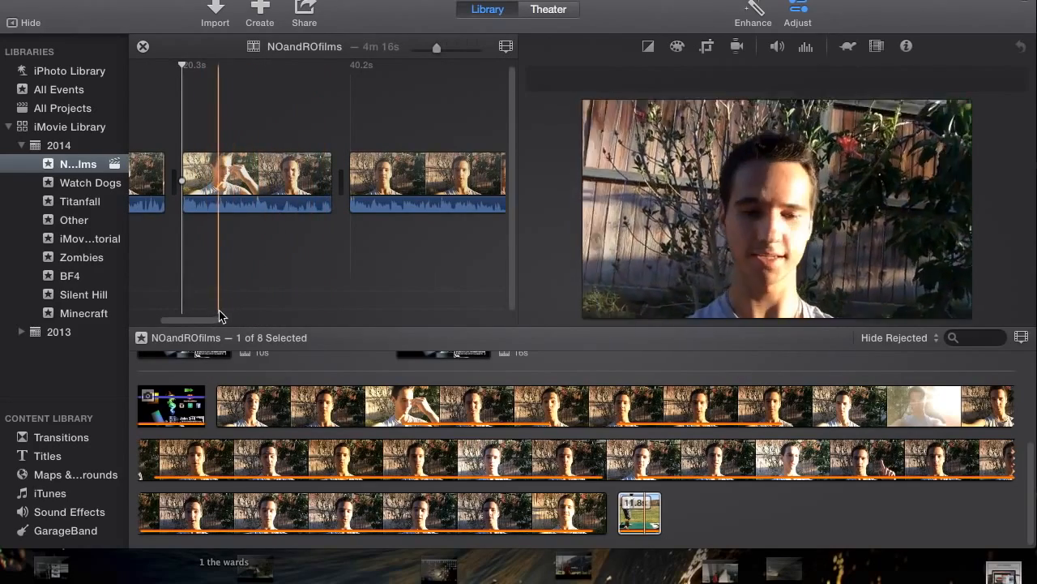
mouse_move(4, 299)
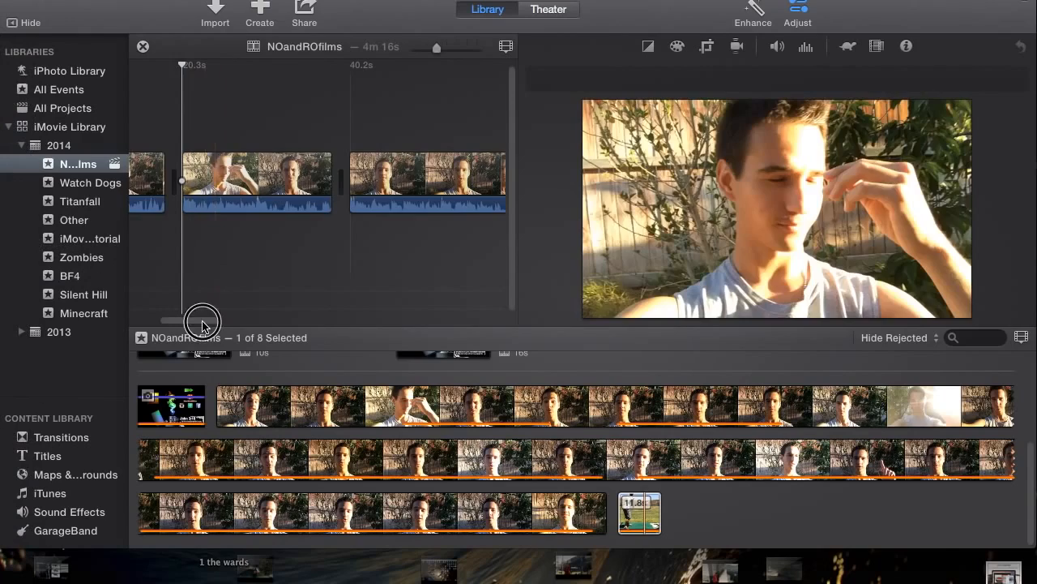
left_click_drag(204, 319, 141, 322)
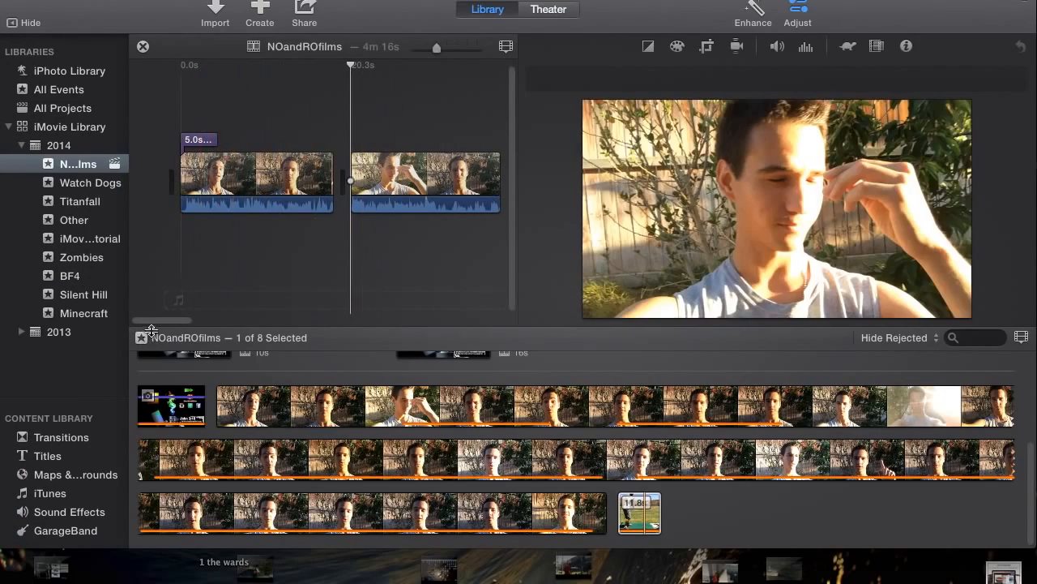
mouse_move(154, 324)
left_mouse_down()
mouse_move(475, 308)
mouse_move(225, 305)
mouse_move(148, 318)
left_mouse_up()
left_click(652, 400)
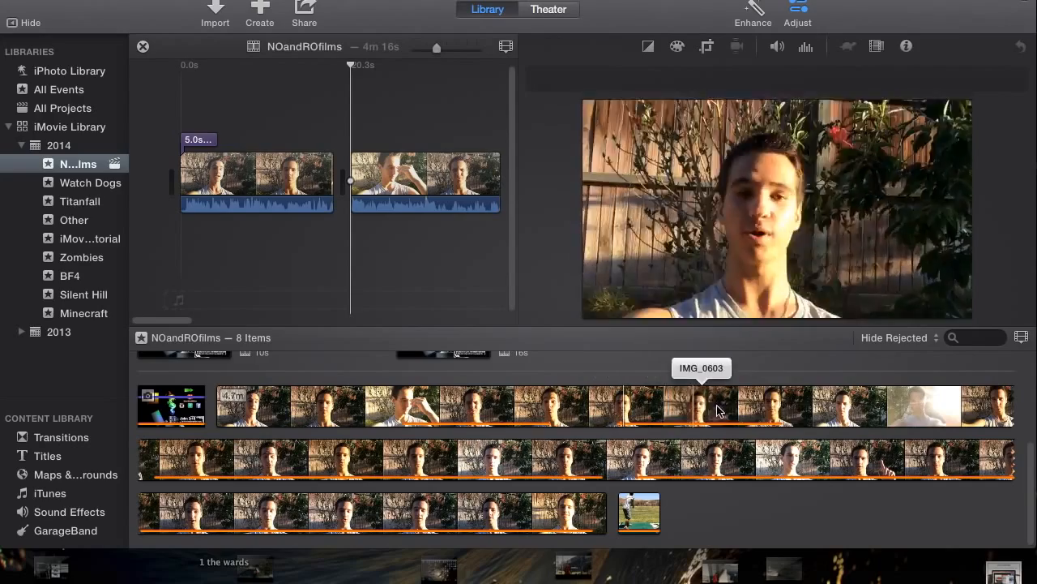
left_click_drag(465, 405, 511, 405)
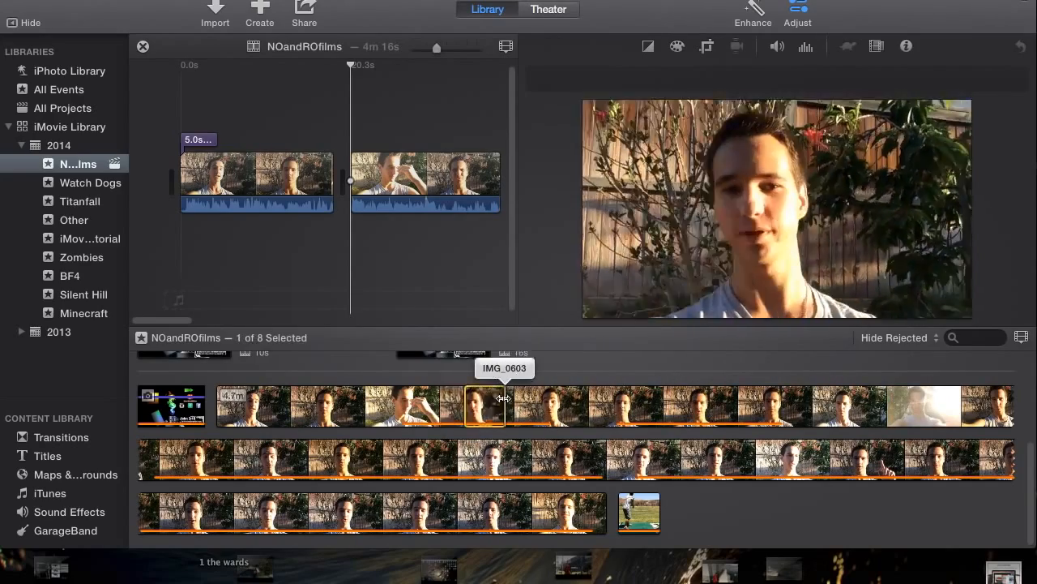
left_click(430, 409)
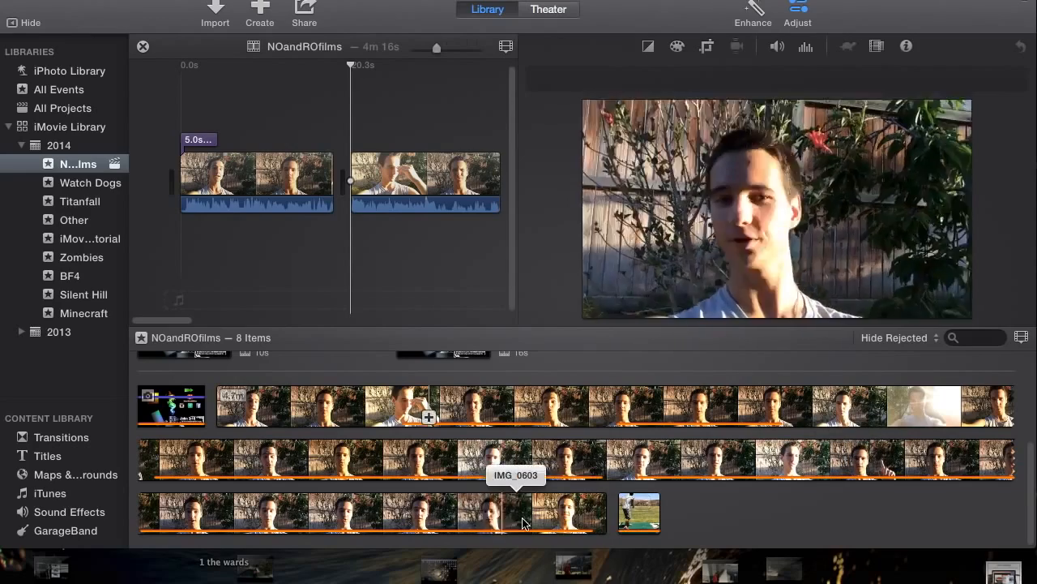
Go to the end of the project timeline and preview the golf clip after the end card
left_click(223, 324)
left_click_drag(223, 324, 500, 310)
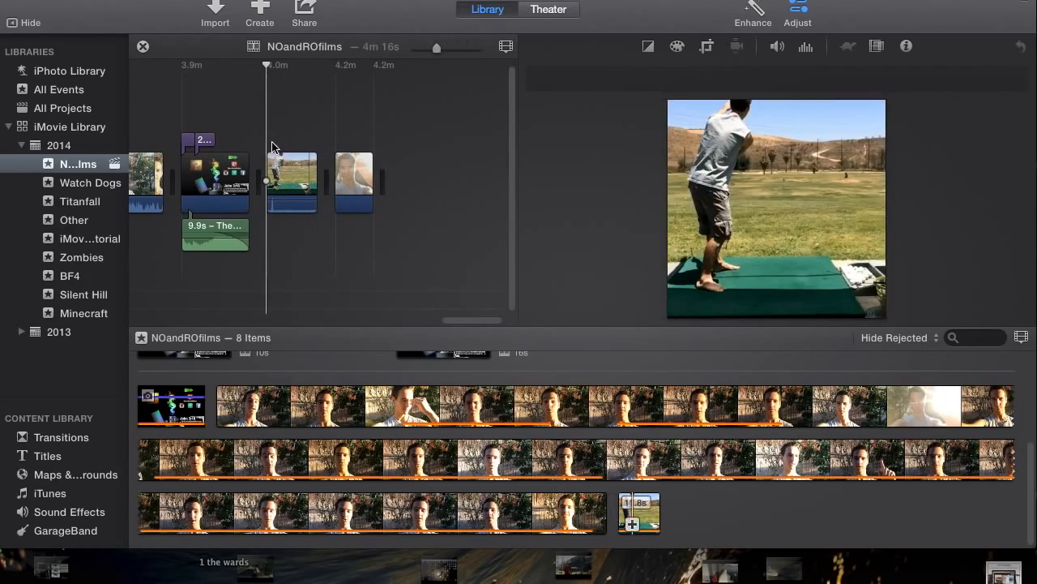
left_click(280, 146)
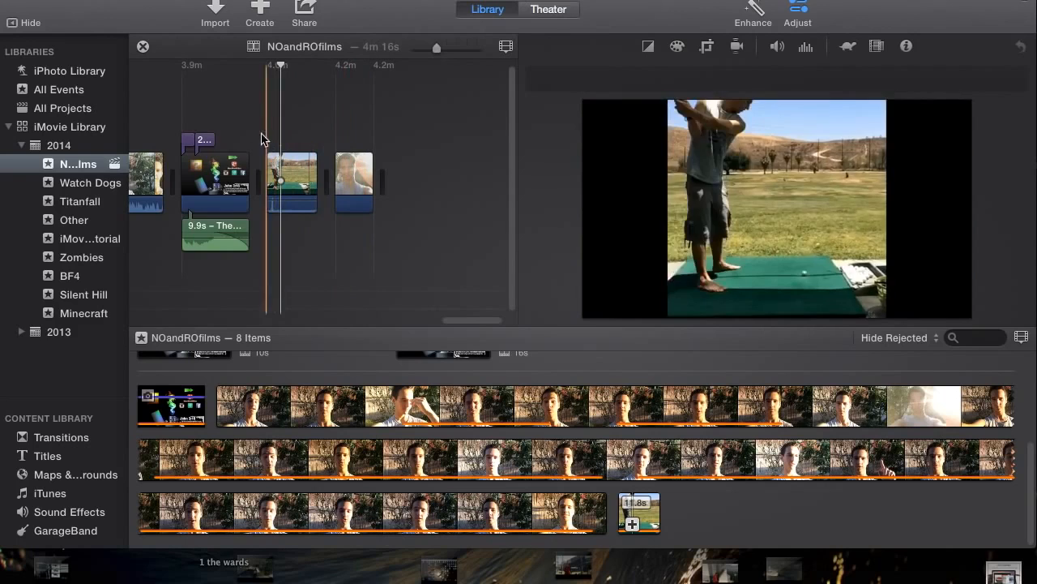
Look back through the timeline between the end card and the opening clips
left_click_drag(463, 317, 440, 314)
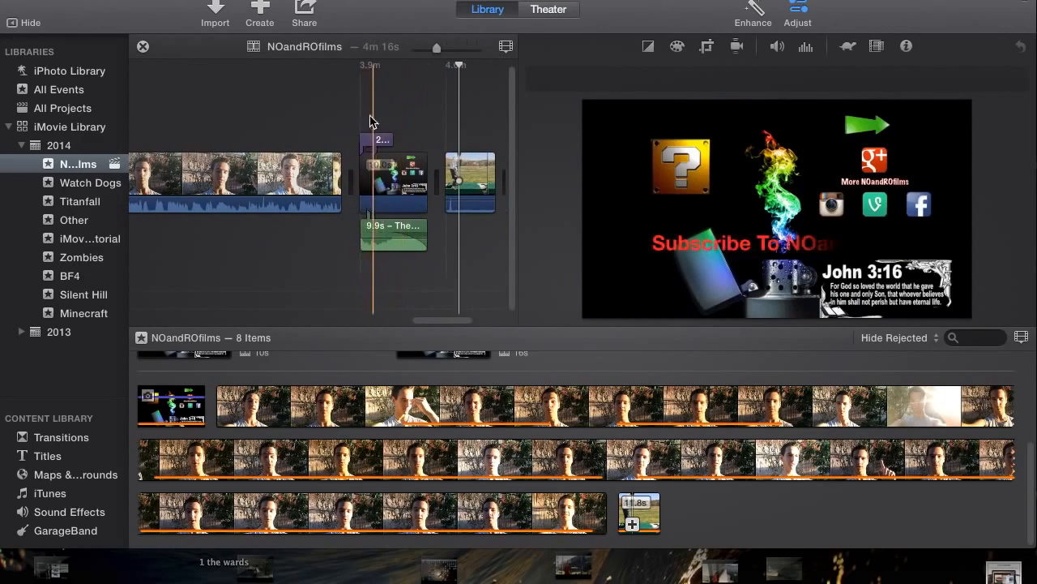
left_click(444, 322)
left_click_drag(444, 323, 324, 317)
left_click(370, 113)
left_click_drag(341, 321, 296, 312)
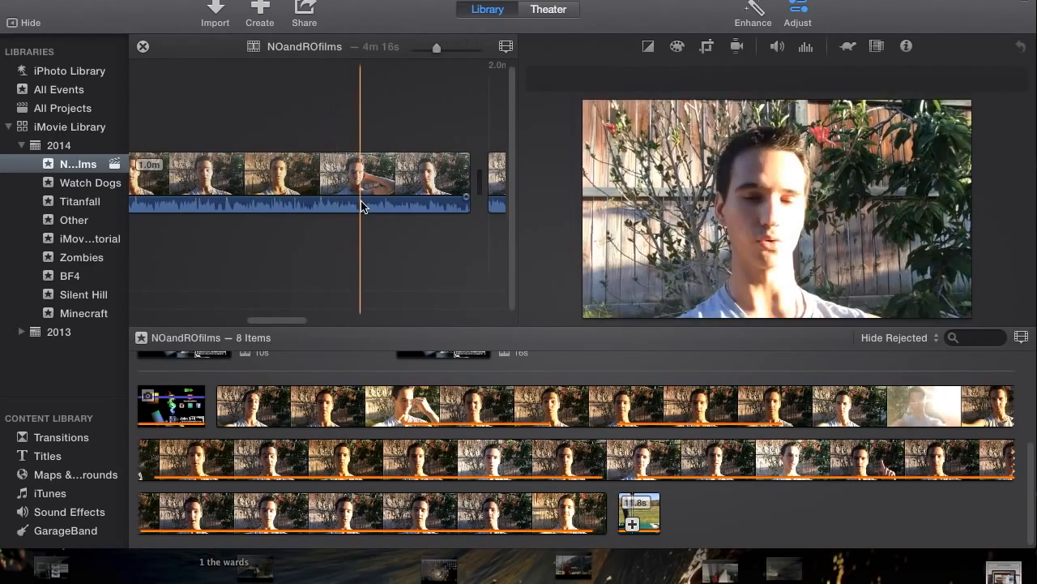
left_click_drag(294, 320, 479, 285)
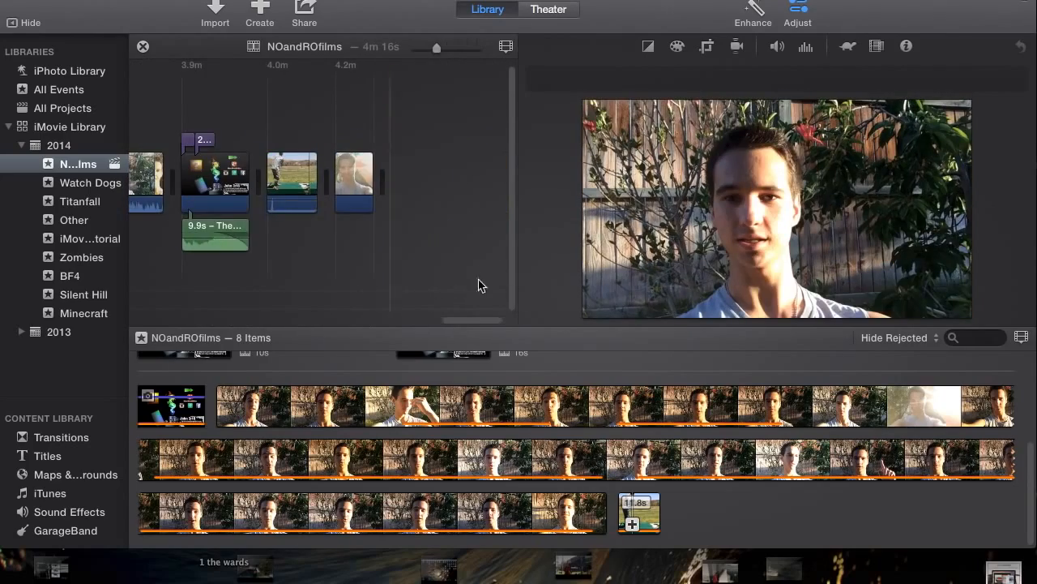
left_click_drag(457, 322, 139, 282)
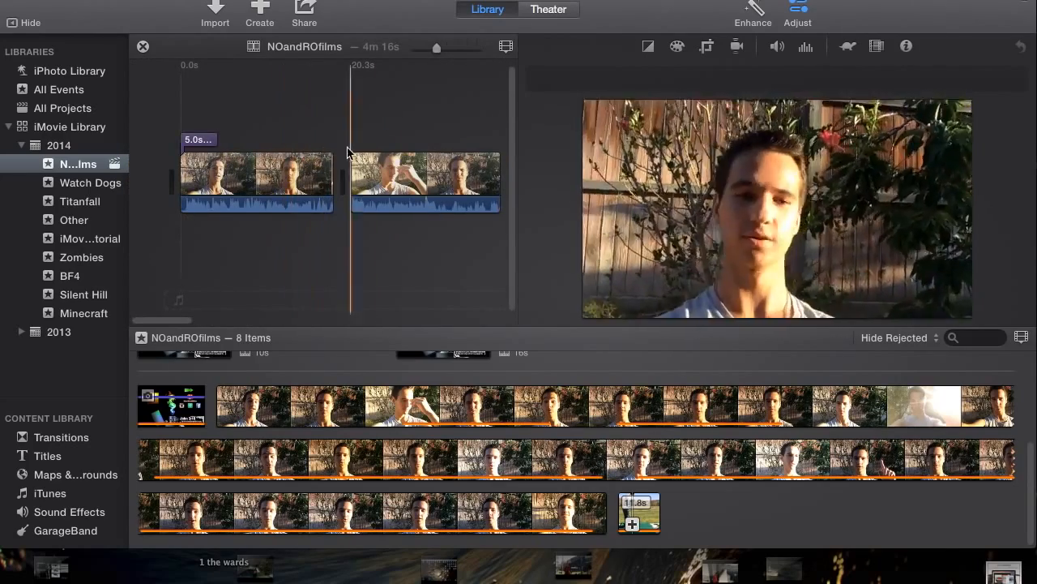
Examine the middle clips of the timeline, from the 40.2 s clip to the one starting at 2.0 min
left_click_drag(197, 315, 305, 318)
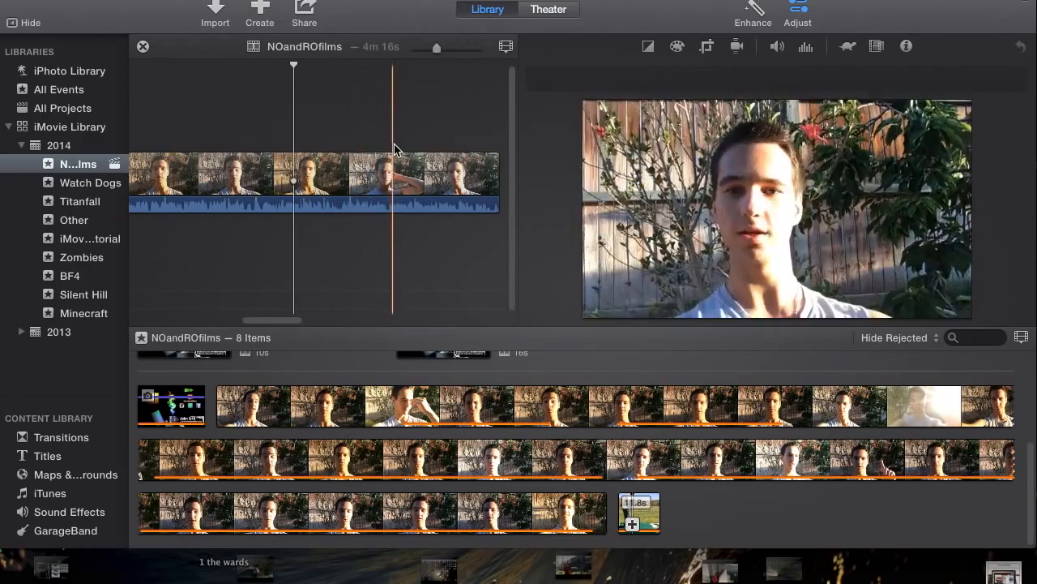
left_click_drag(289, 321, 362, 304)
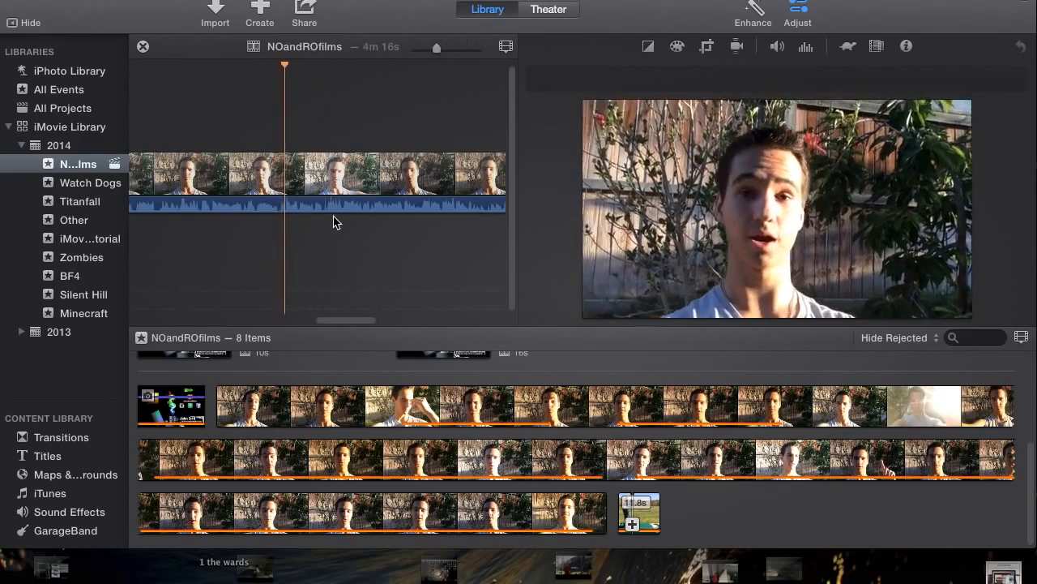
left_click_drag(350, 324, 235, 316)
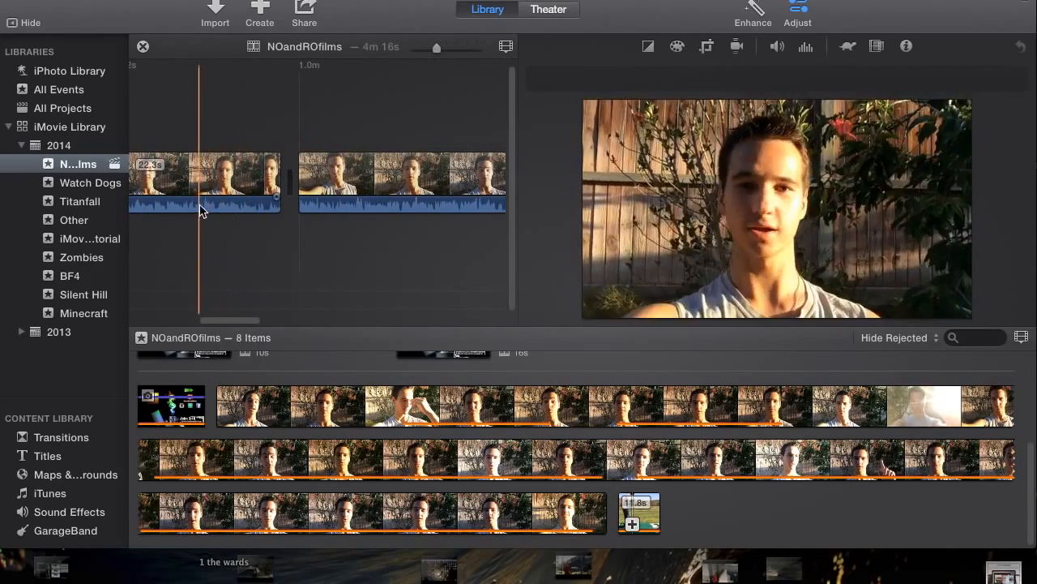
left_click_drag(259, 319, 290, 320)
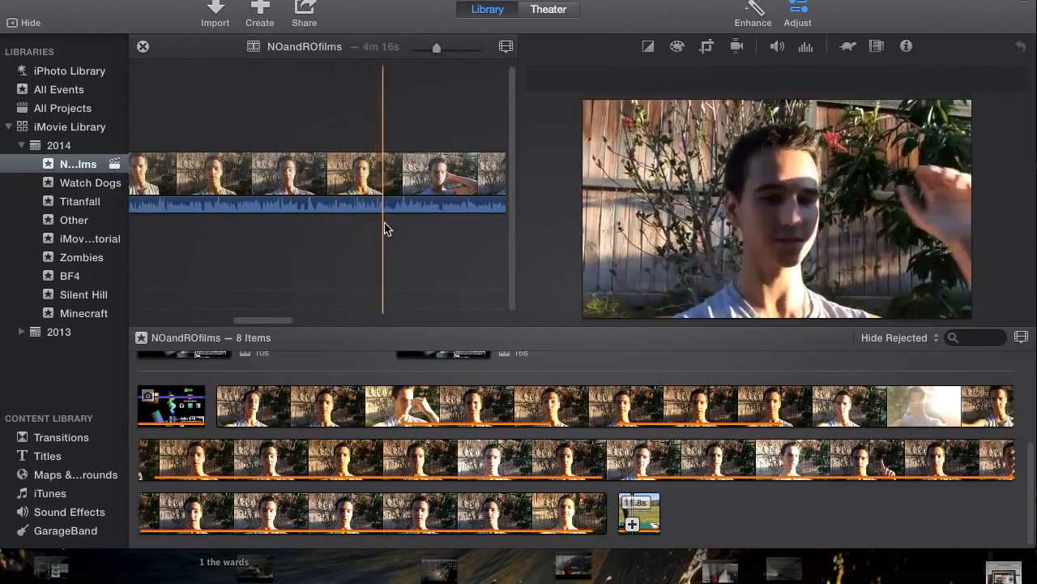
left_click_drag(272, 320, 215, 319)
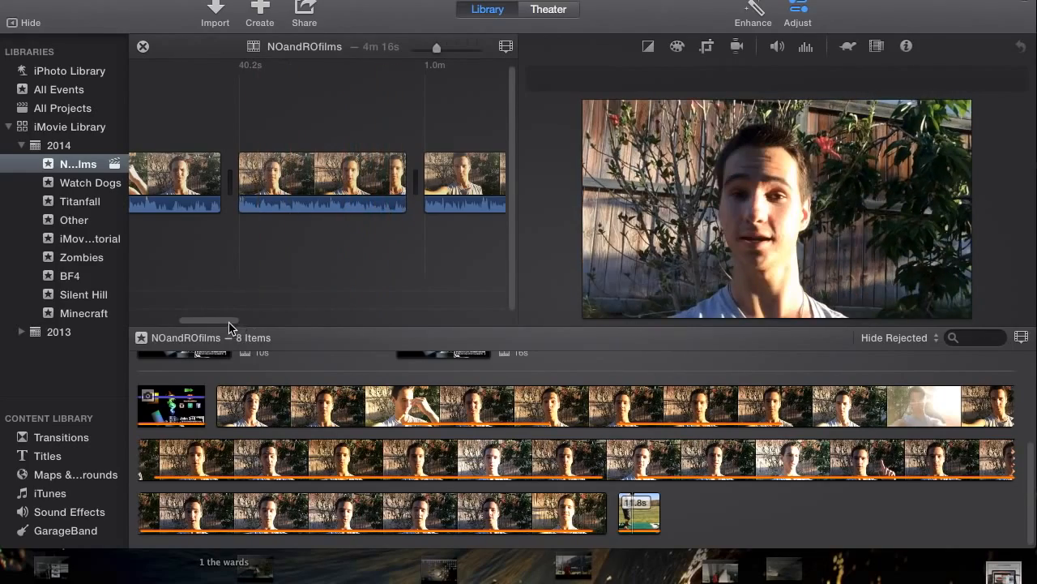
left_click_drag(230, 323, 272, 320)
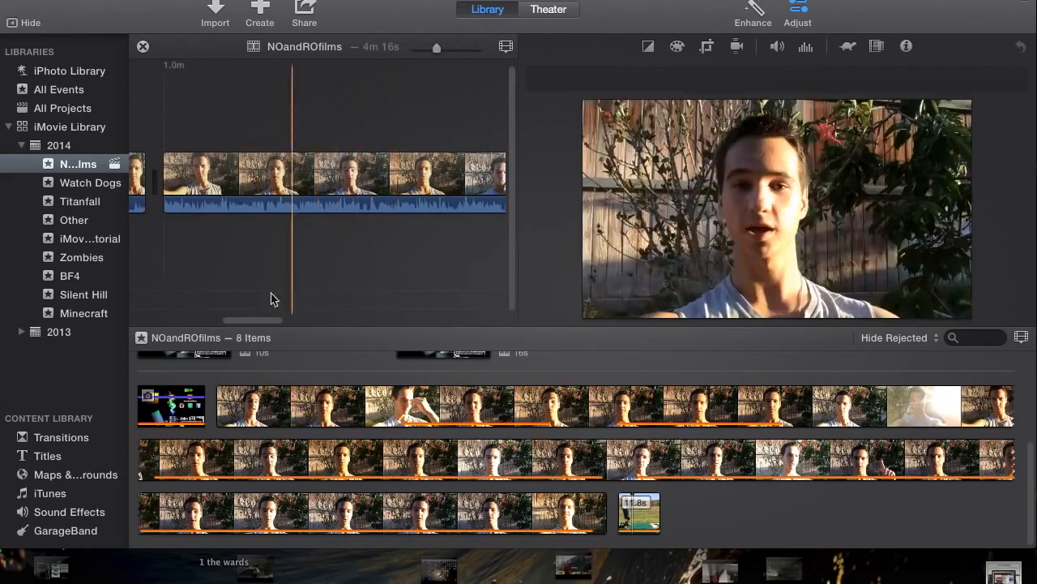
left_click_drag(253, 322, 300, 316)
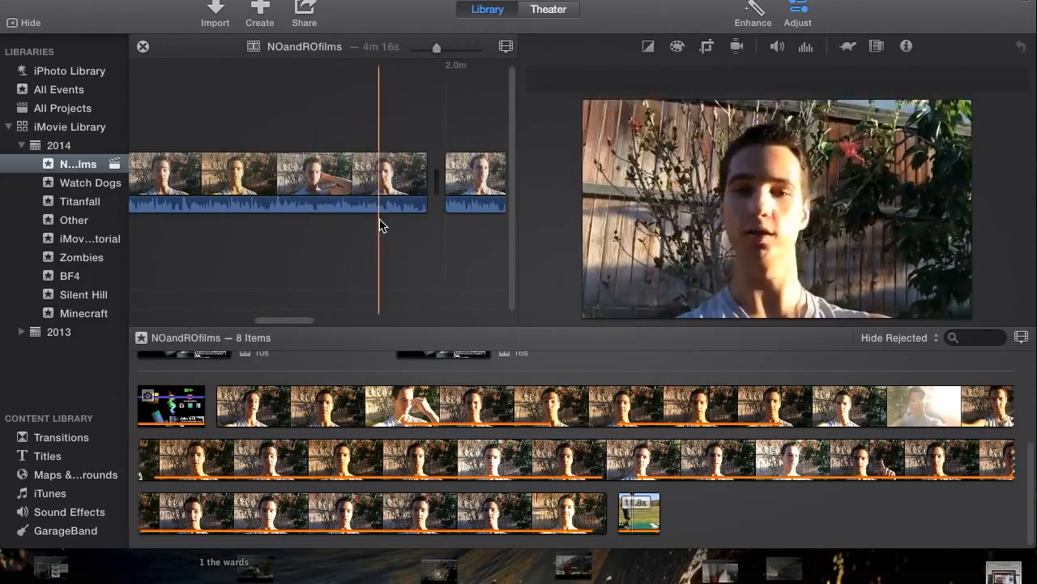
left_click_drag(282, 324, 209, 320)
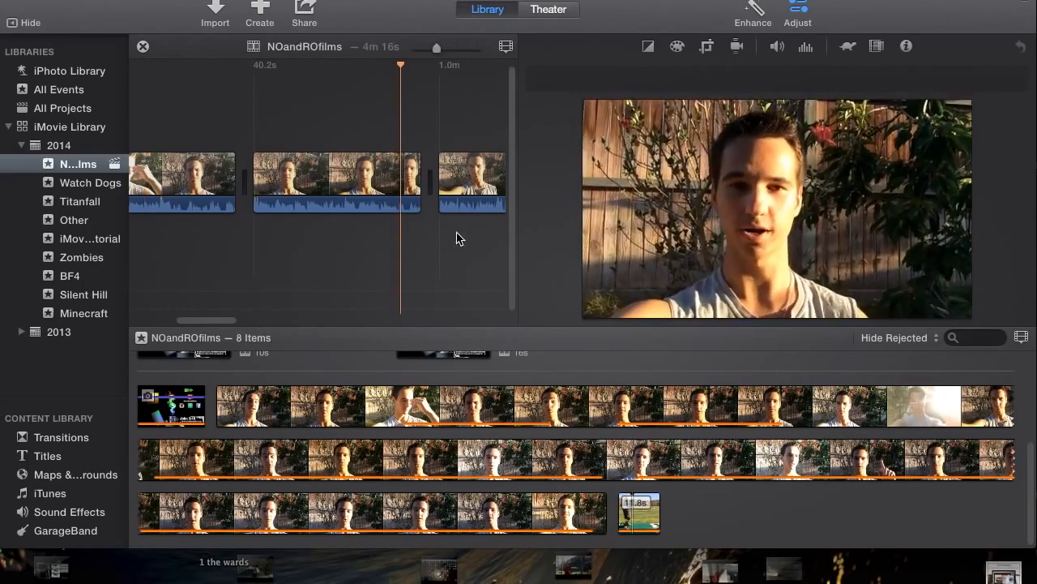
left_click_drag(205, 318, 276, 320)
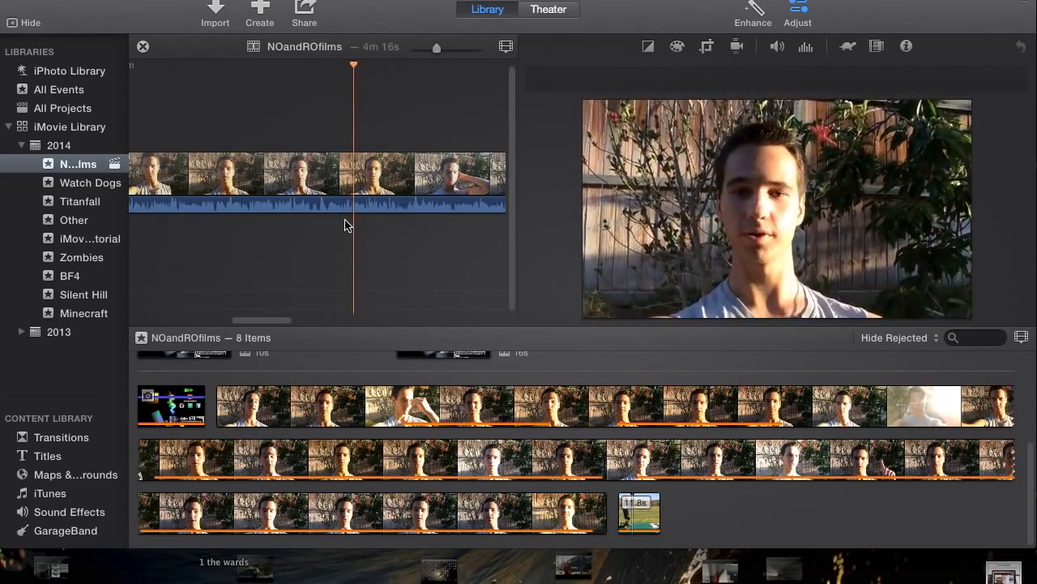
left_click_drag(279, 324, 301, 318)
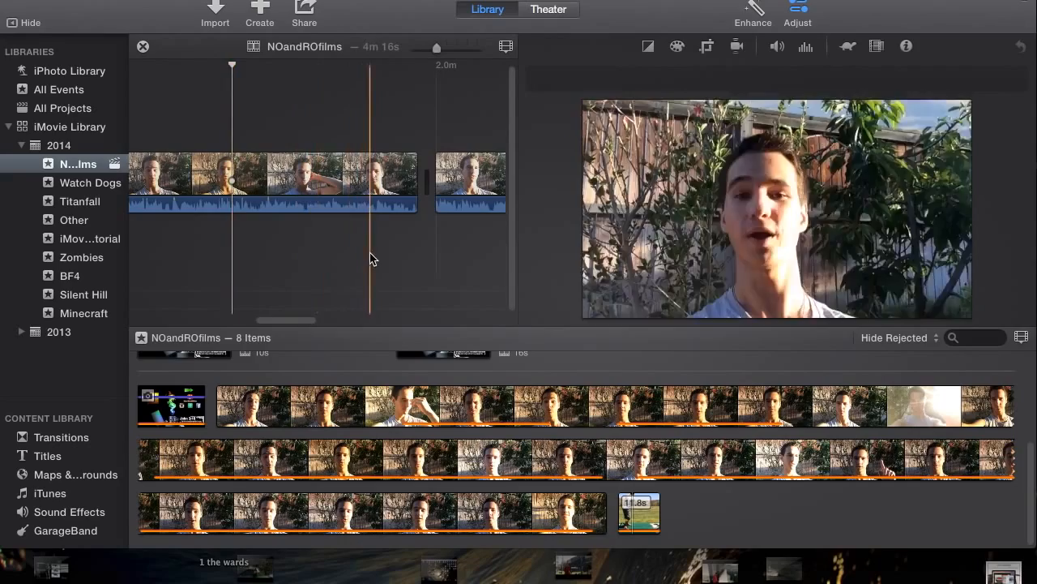
Overlay the OS X Yosemite image from the desktop above the clip that starts at 2.0 min, extending it to about 9.9 s
left_click_drag(270, 325, 337, 324)
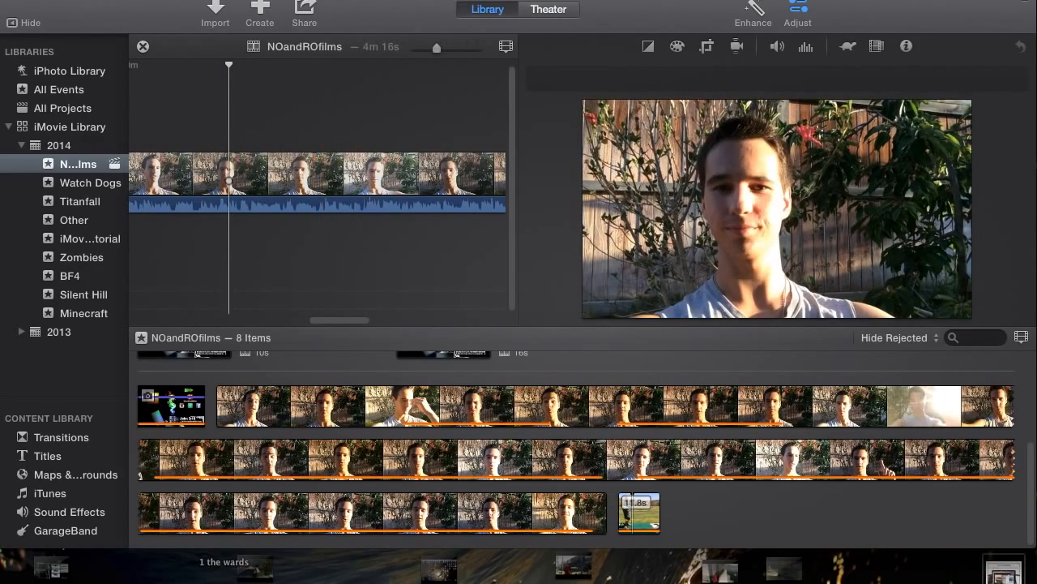
left_click_drag(335, 567, 236, 114)
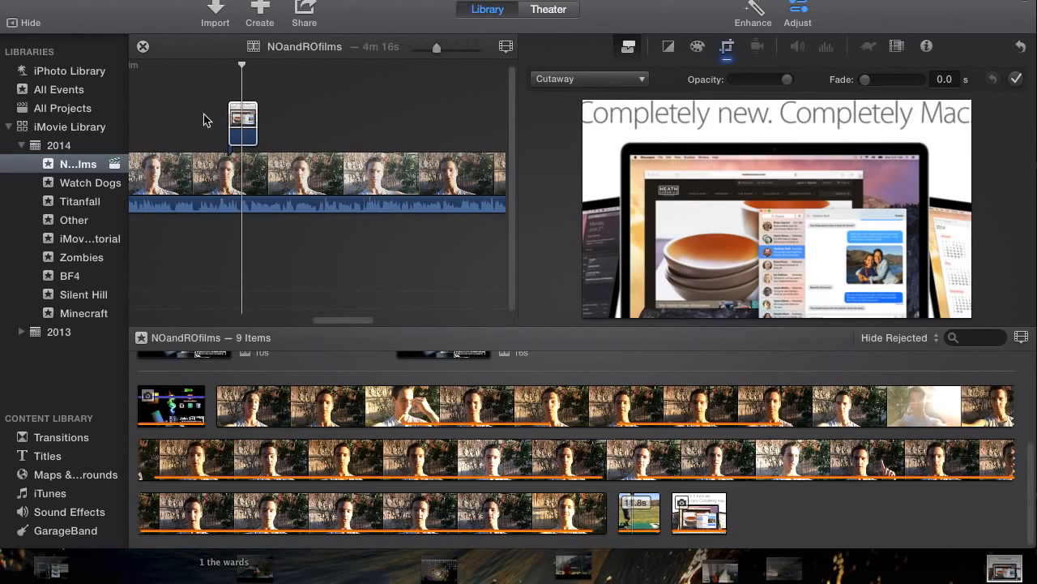
left_click_drag(256, 118, 300, 120)
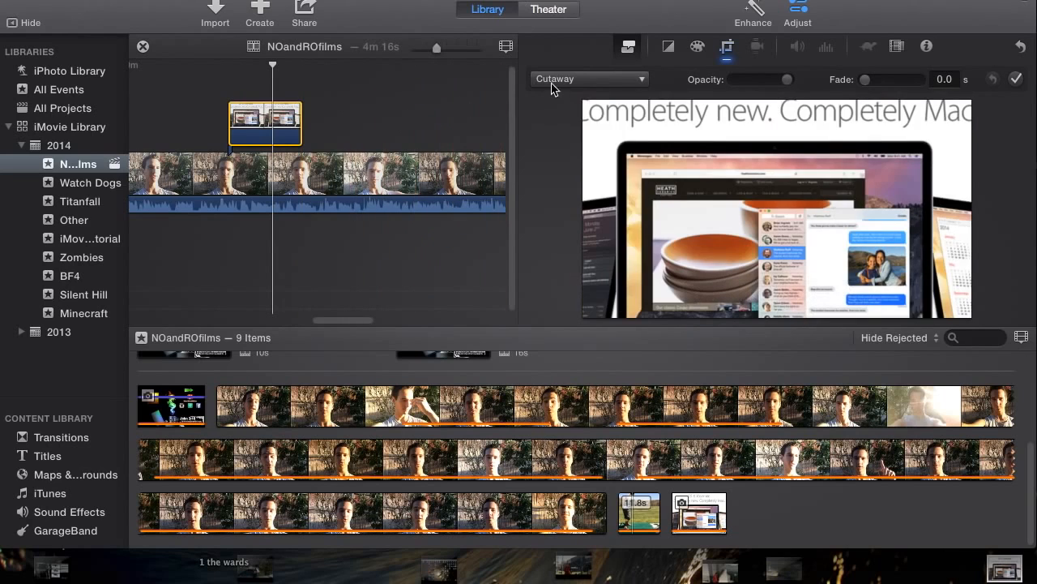
Change the overlay style of the OS X Yosemite image to Picture in Picture
left_click(554, 81)
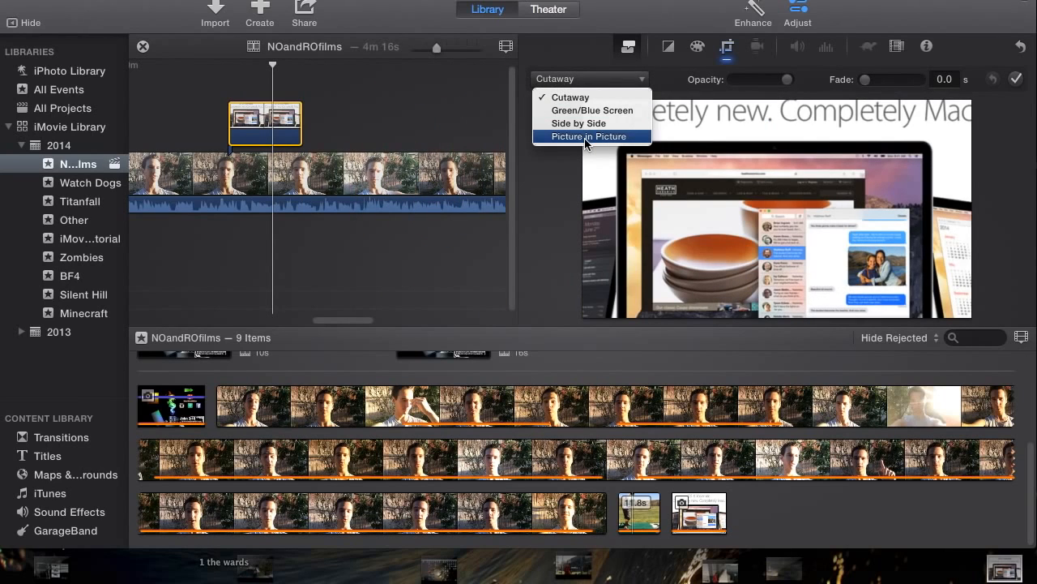
left_click(321, 108)
left_click(798, 16)
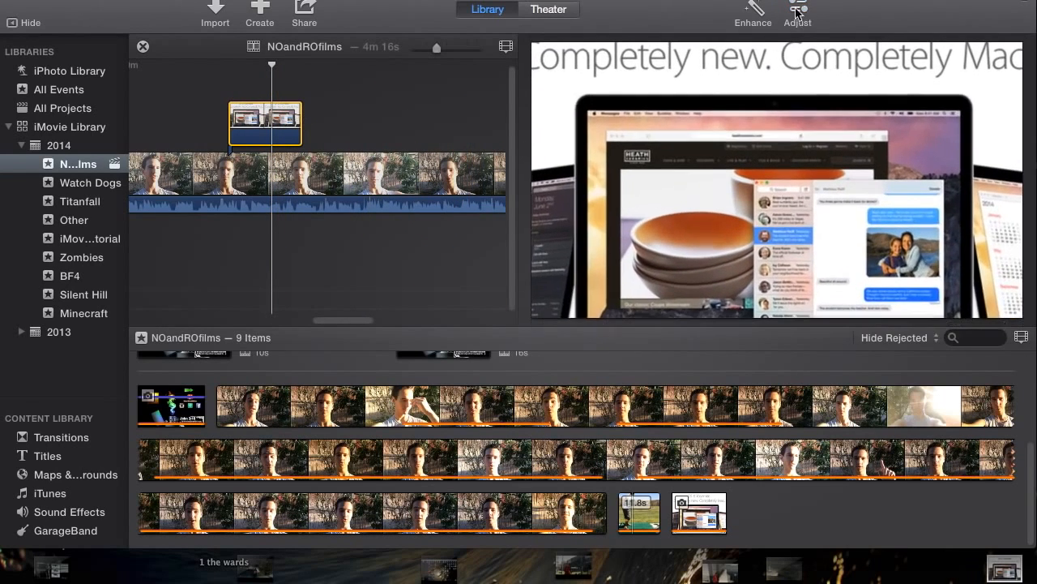
left_click(803, 14)
left_click(633, 80)
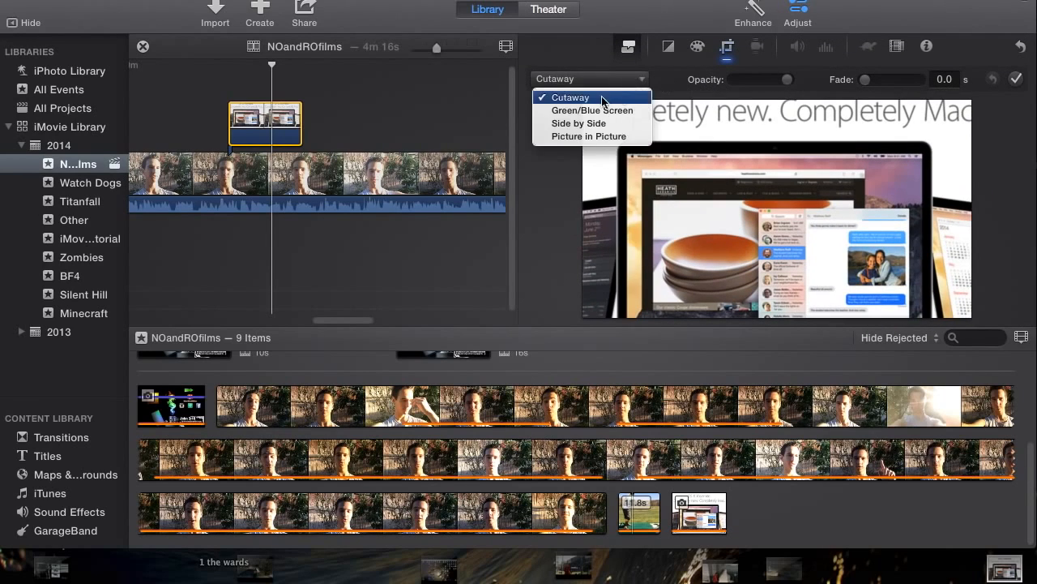
left_click(587, 136)
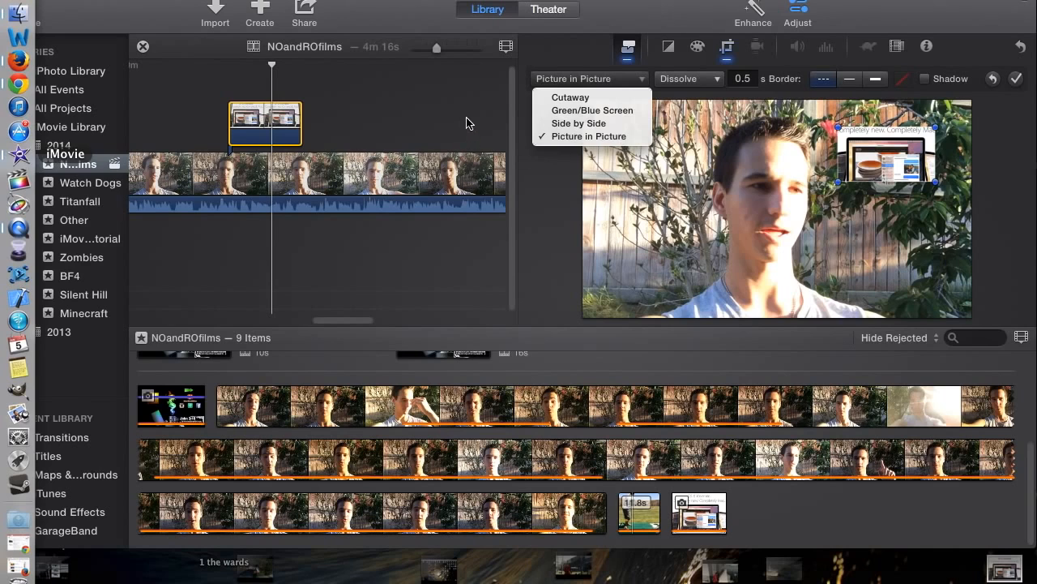
left_click(466, 123)
left_click(610, 80)
left_click(591, 137)
Try a thick Snow-coloured border around the picture-in-picture image
left_click(876, 79)
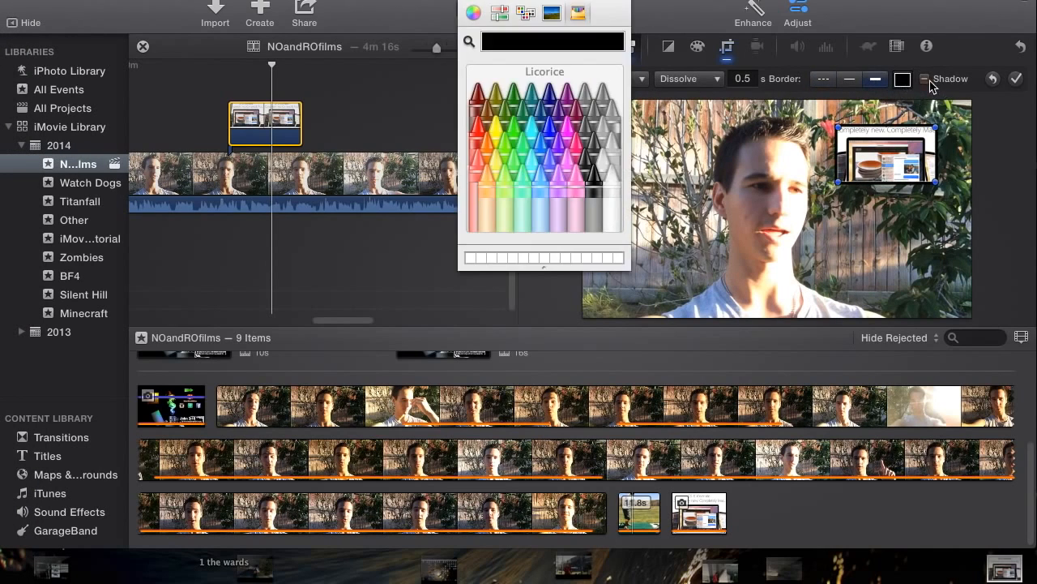
left_click(611, 209)
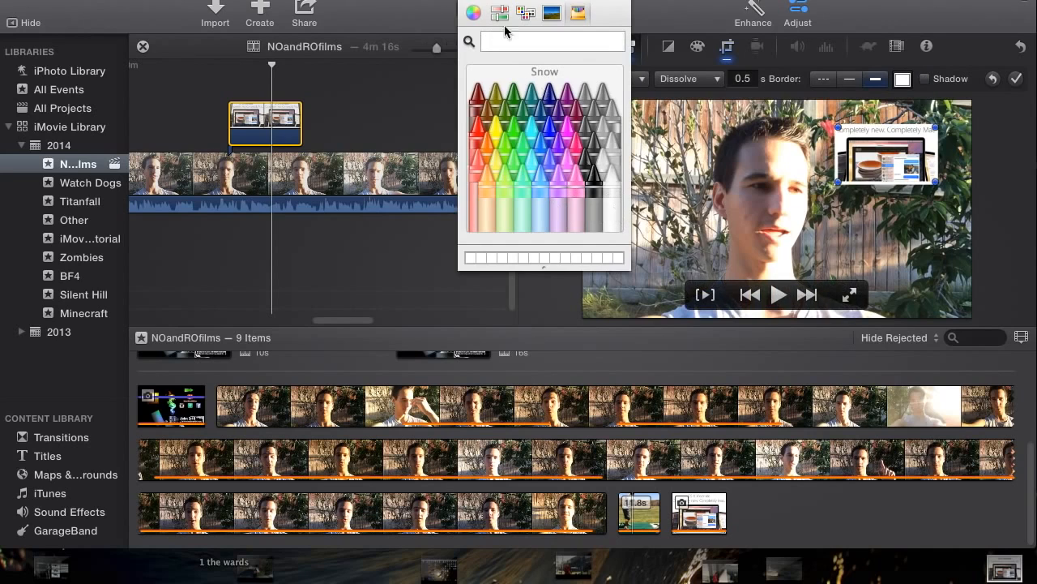
left_click(467, 5)
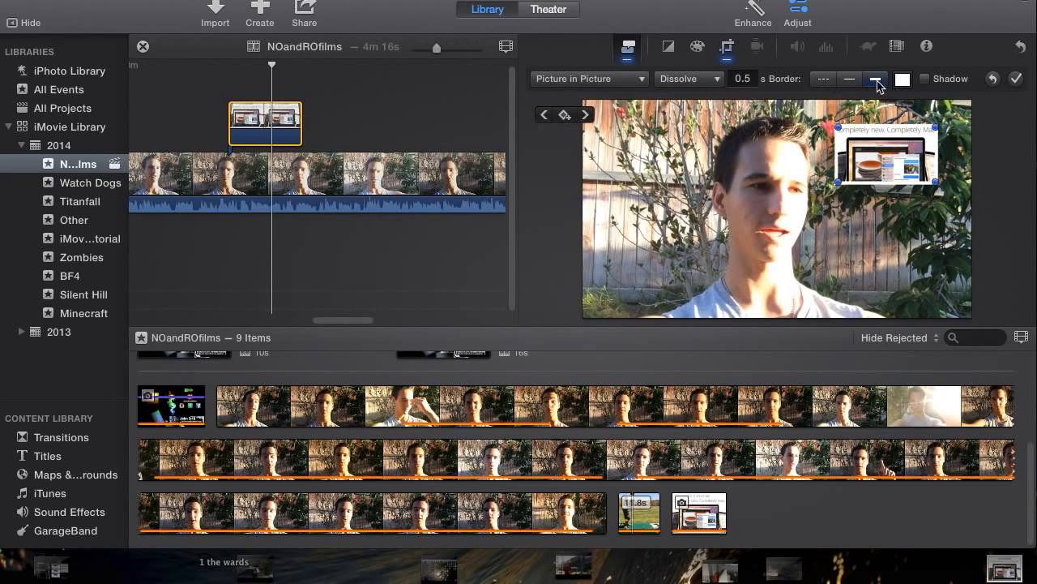
Set the picture-in-picture border colour to Licorice and choose the thickest border
left_click(902, 79)
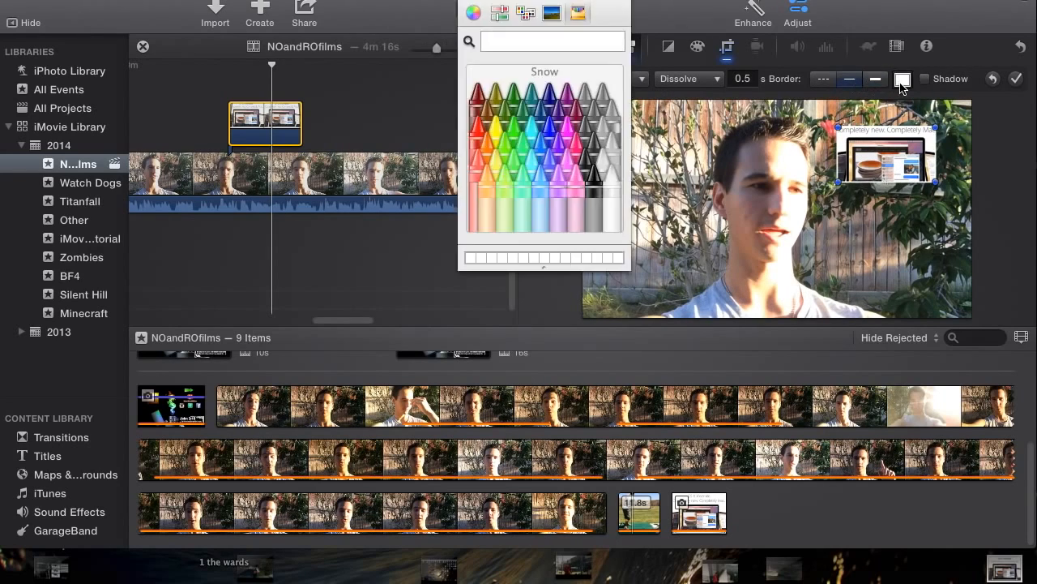
left_click(597, 214)
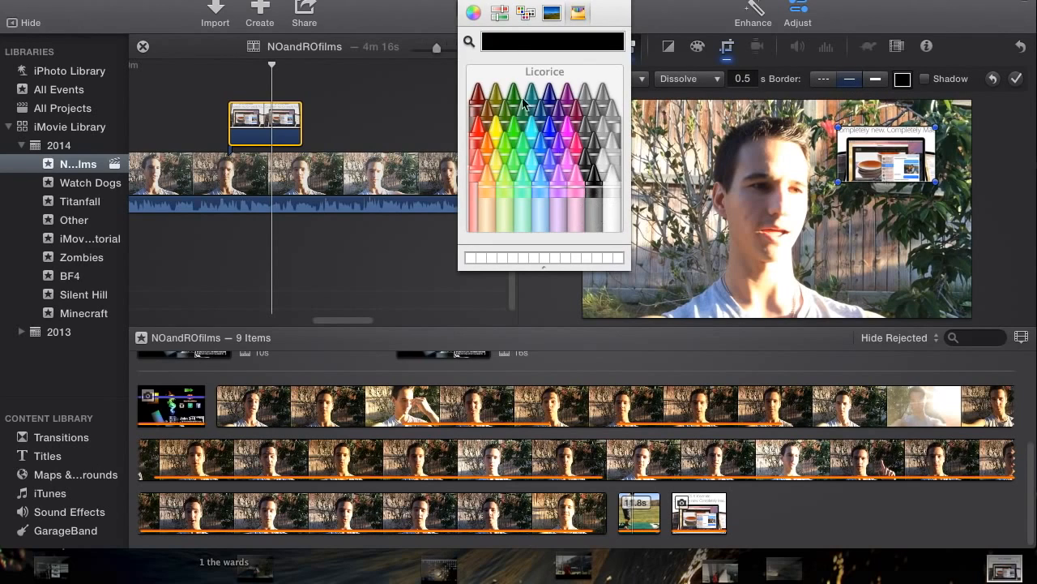
left_click(468, 7)
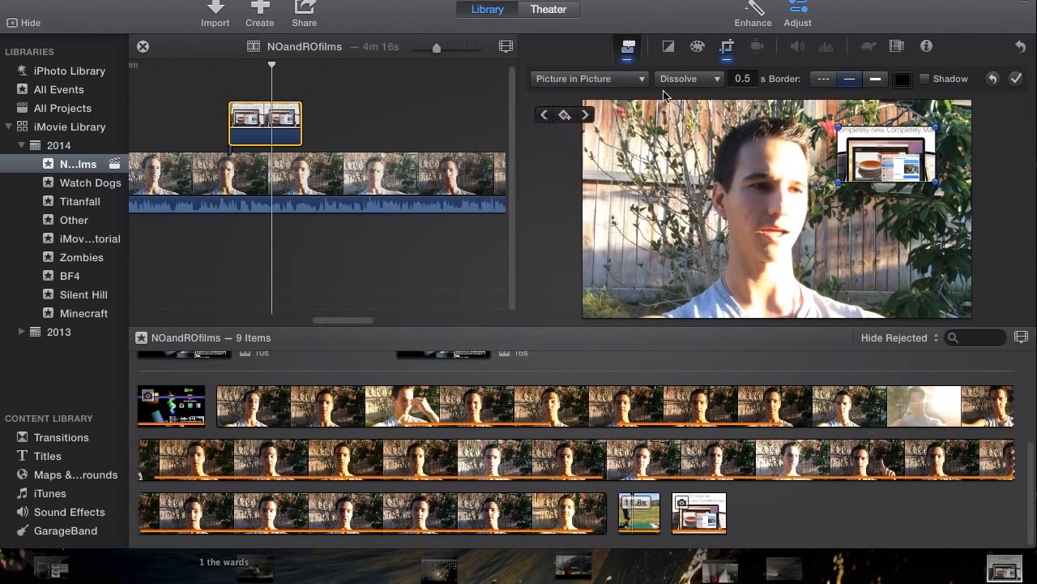
left_click(881, 81)
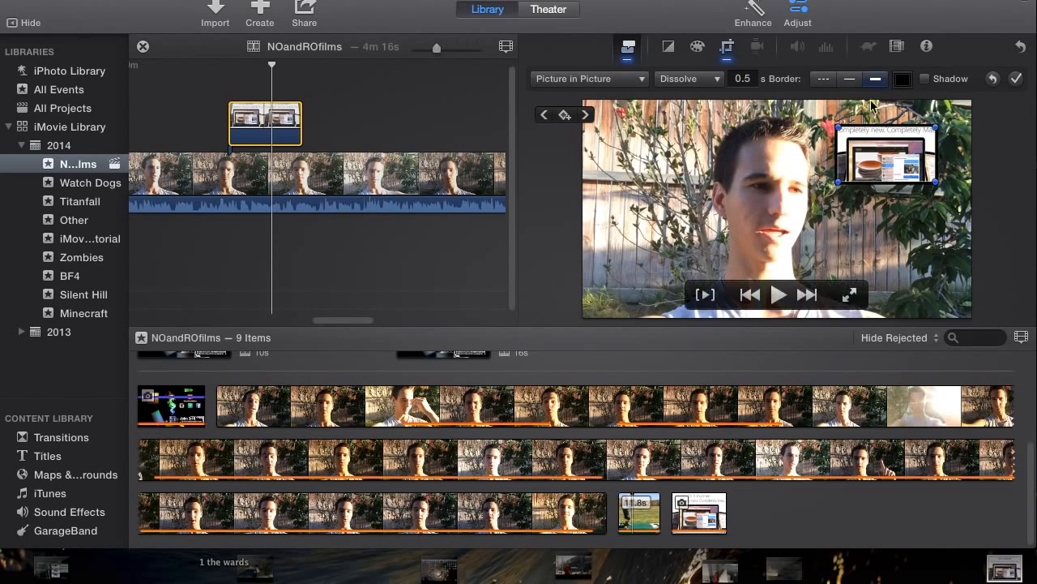
Crop the image with Crop to Fill, moving the frame up to include the OS X Yosemite heading, and apply it
left_click(728, 49)
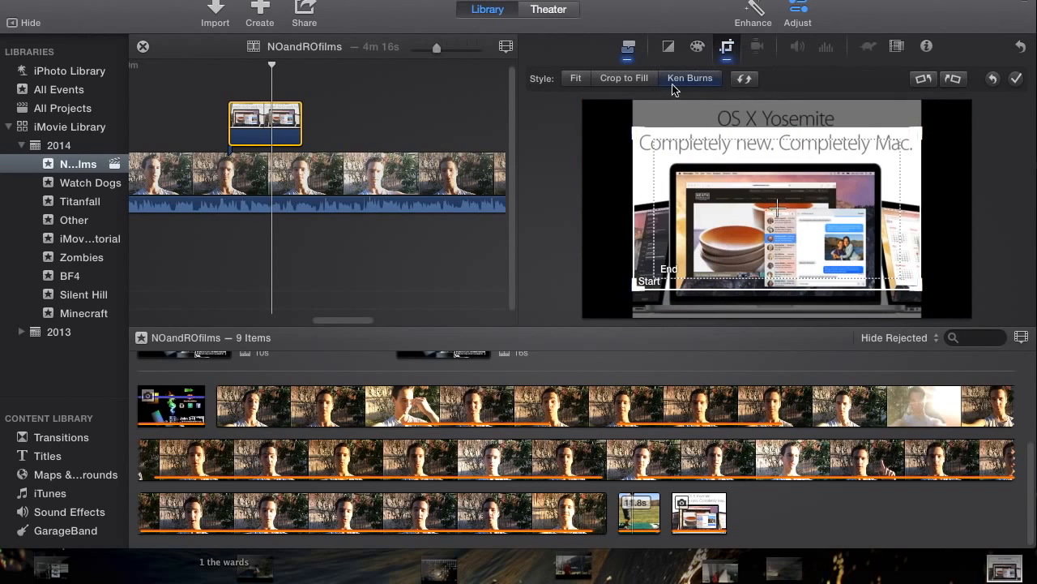
left_click(614, 81)
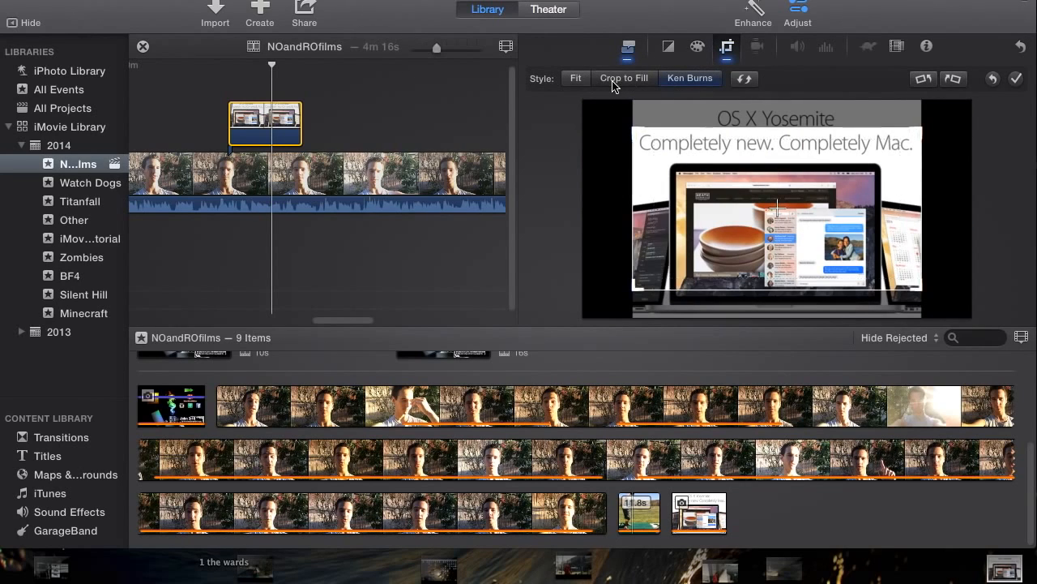
left_click_drag(814, 214, 810, 180)
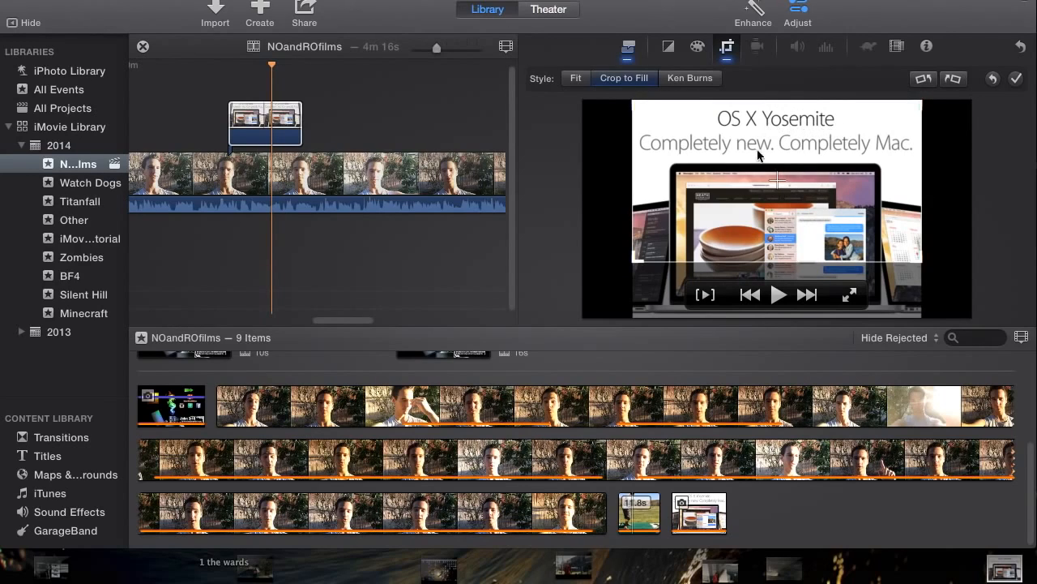
left_click(1015, 77)
Play the part of the timeline with the cropped picture-in-picture overlay
left_click(383, 85)
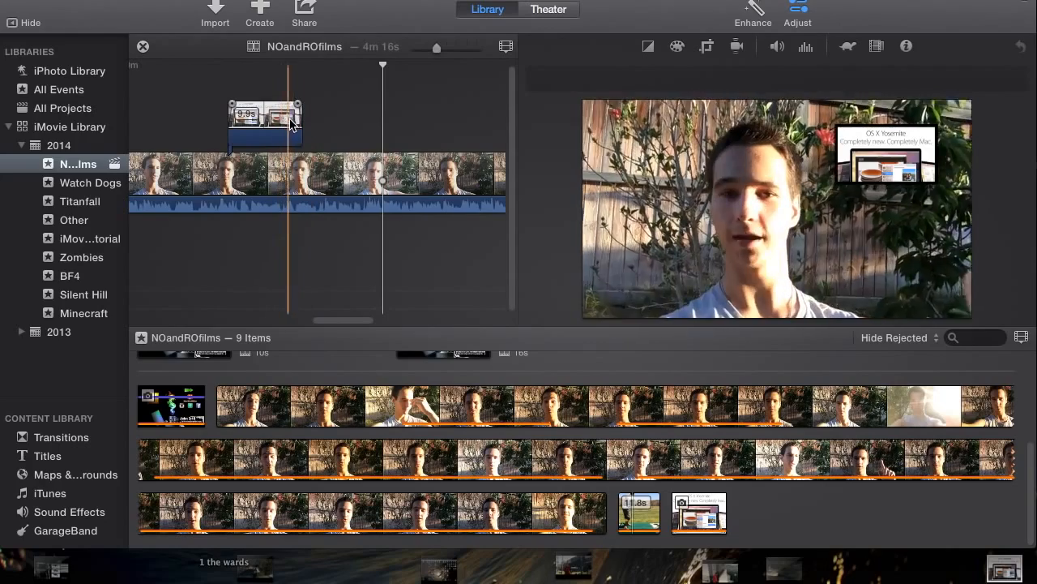
left_click(291, 122)
key("space")
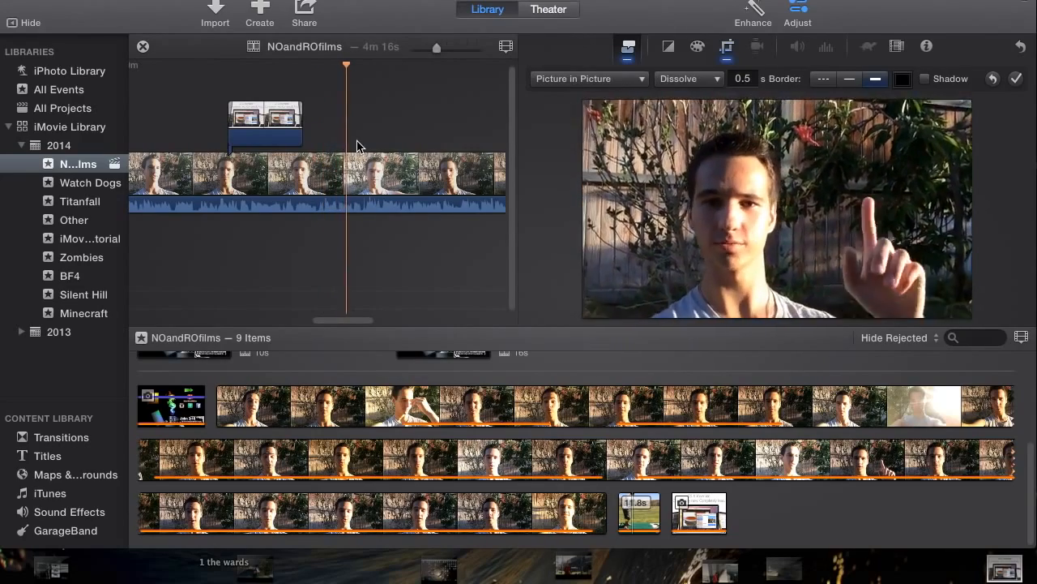
Lengthen the overlay image to about 26 s over the talking clip and play the result
left_click(312, 138)
left_click(251, 129)
left_click_drag(301, 122, 419, 118)
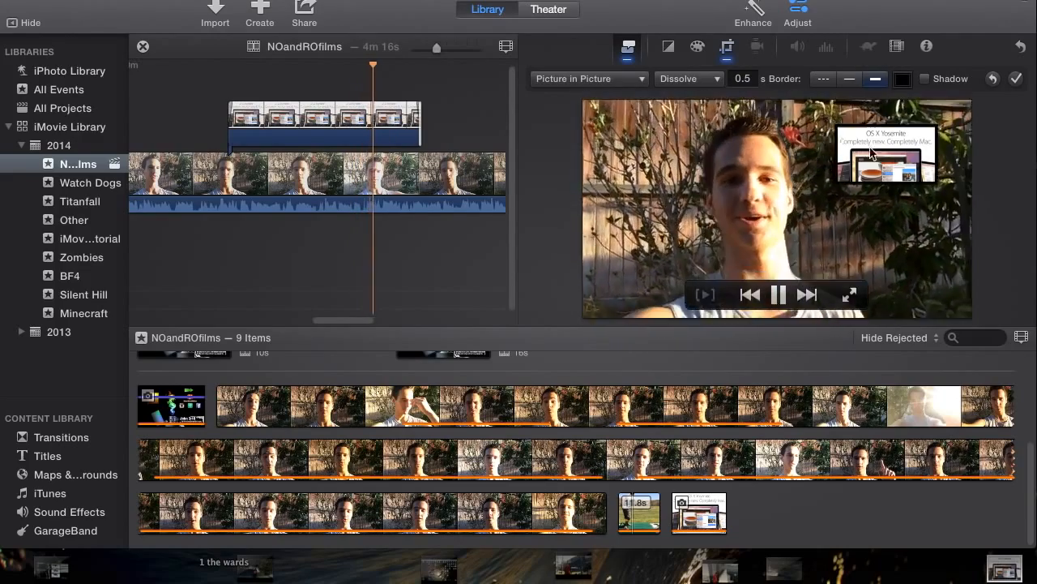
key("space")
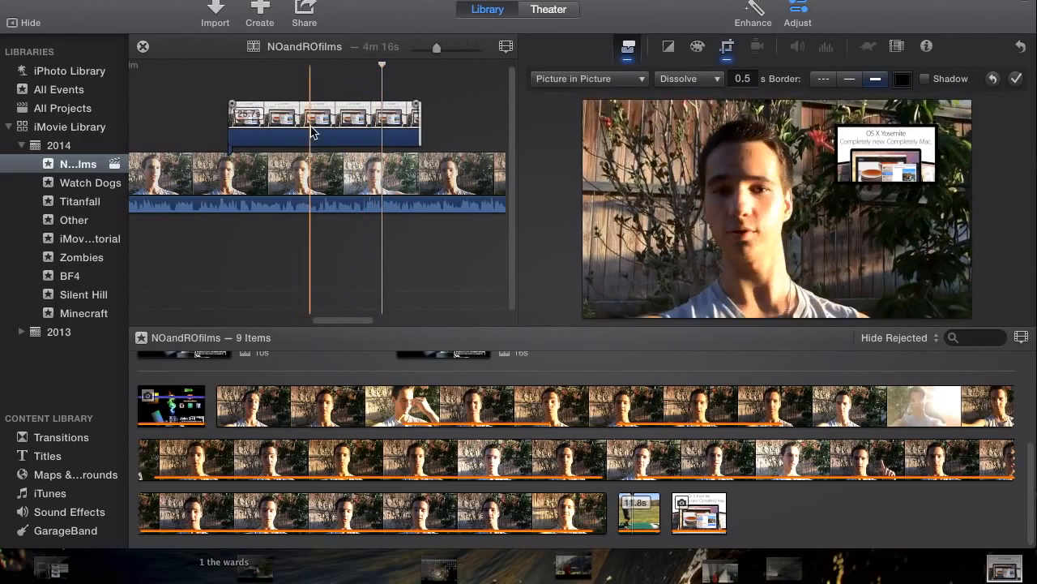
Trim the start of the overlay image so that it lasts 15.0 s over the talking clip
left_click(310, 128)
left_click_drag(229, 123, 311, 120)
left_click(421, 124)
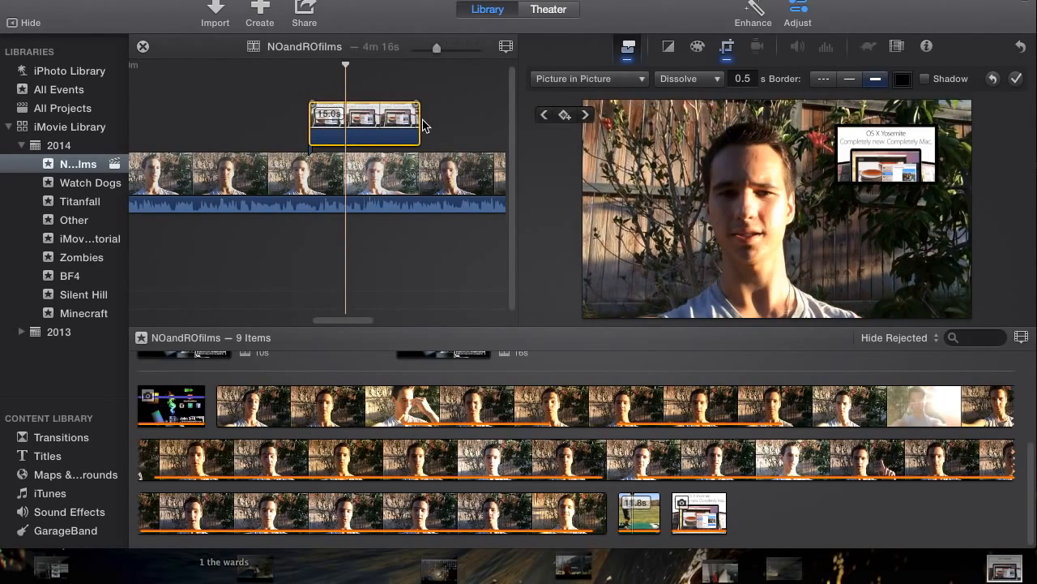
Enlarge the picture-in-picture image to about half the frame width in the frame's upper right area, apply it and play the result
left_click(862, 168)
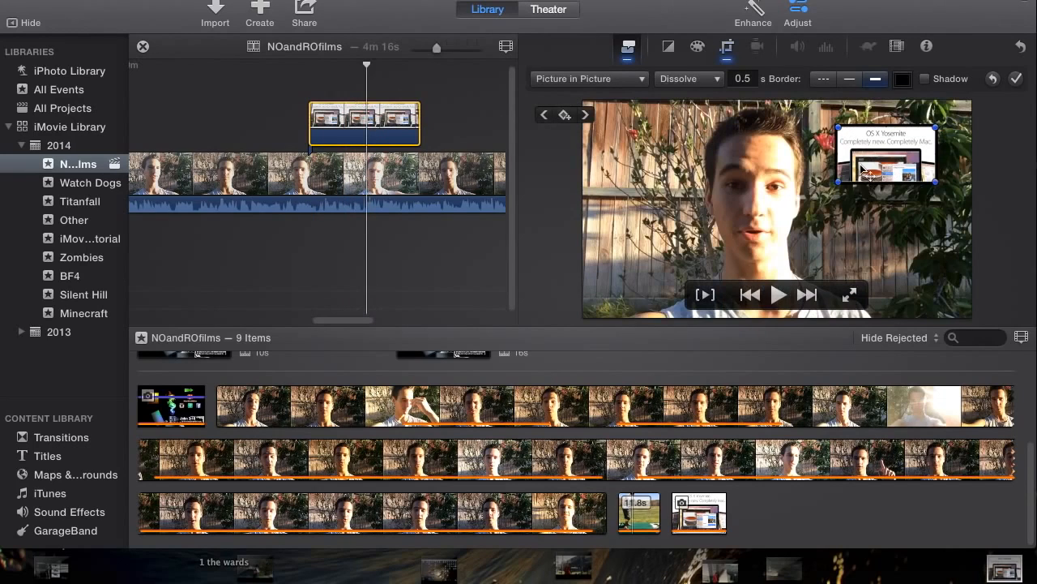
left_click_drag(744, 235, 877, 198)
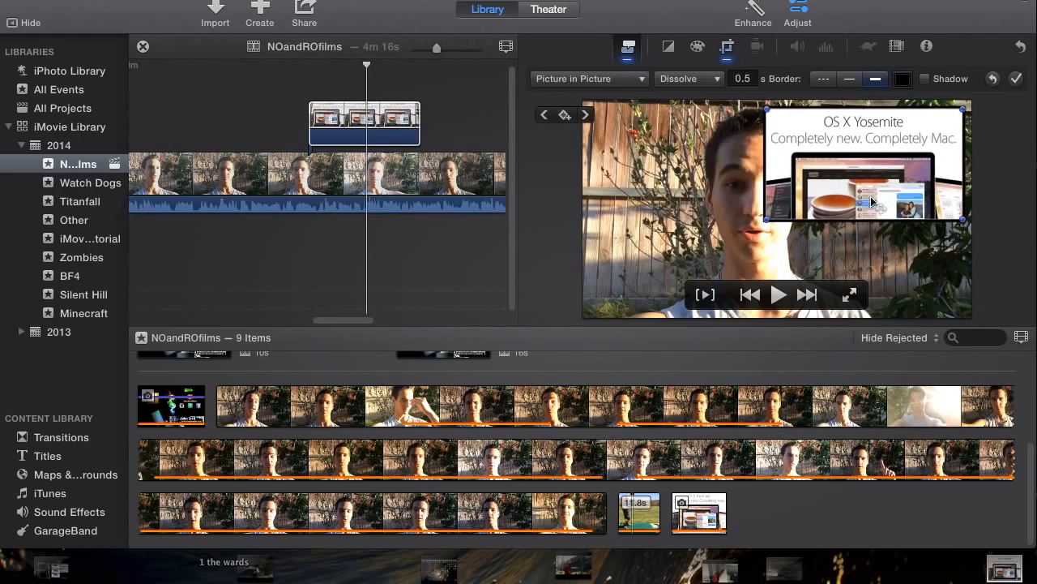
left_click(1016, 78)
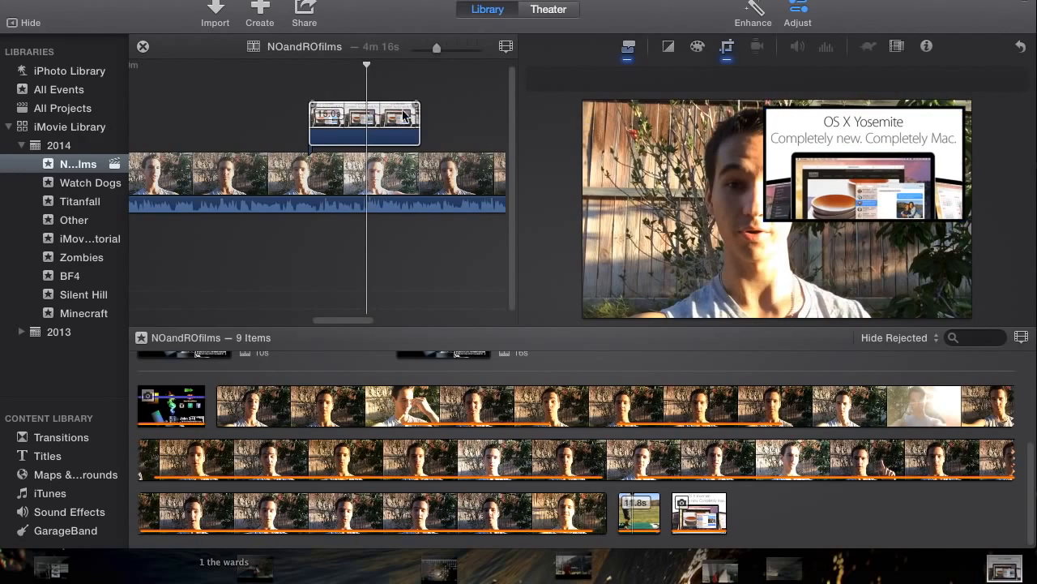
left_click_drag(371, 119, 356, 119)
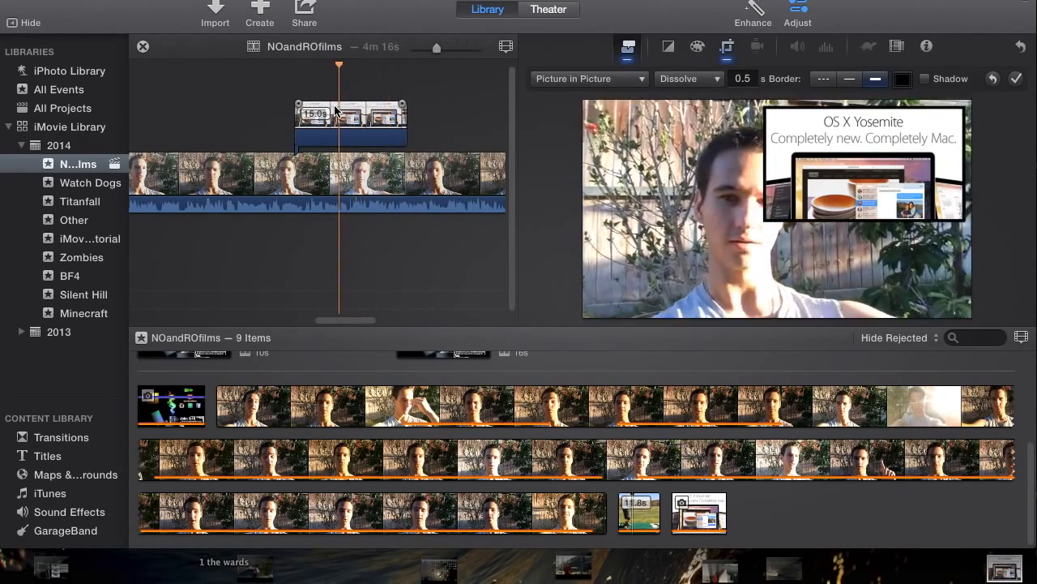
key("space")
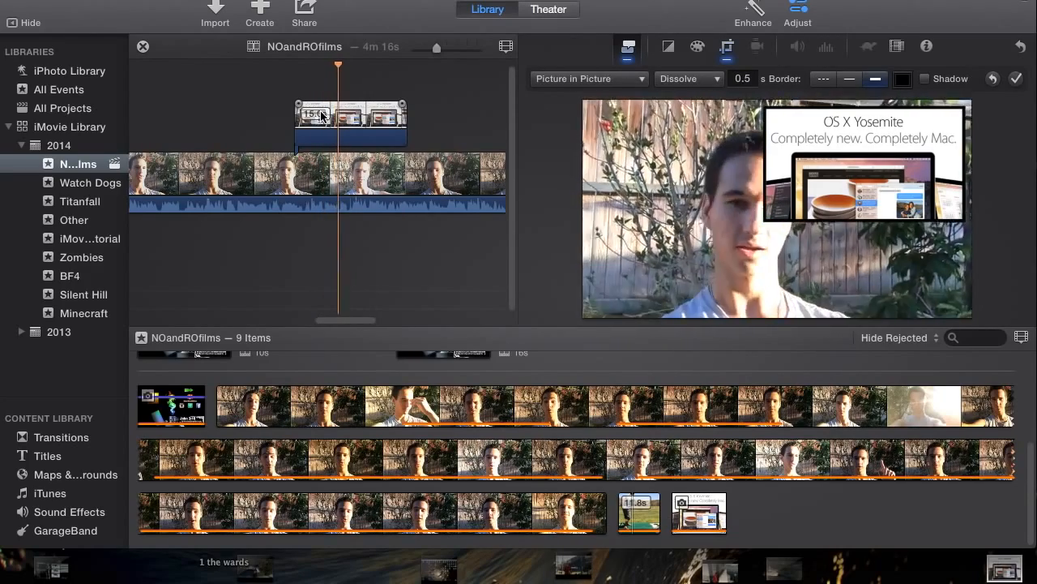
left_click(243, 112)
left_click(369, 73)
left_click_drag(369, 73, 571, 90)
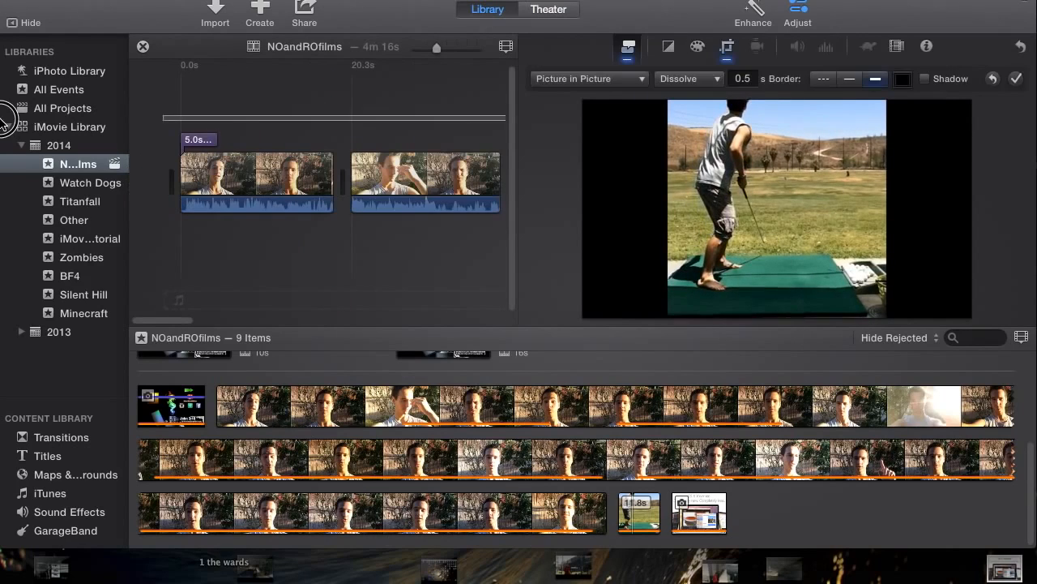
left_click(247, 105)
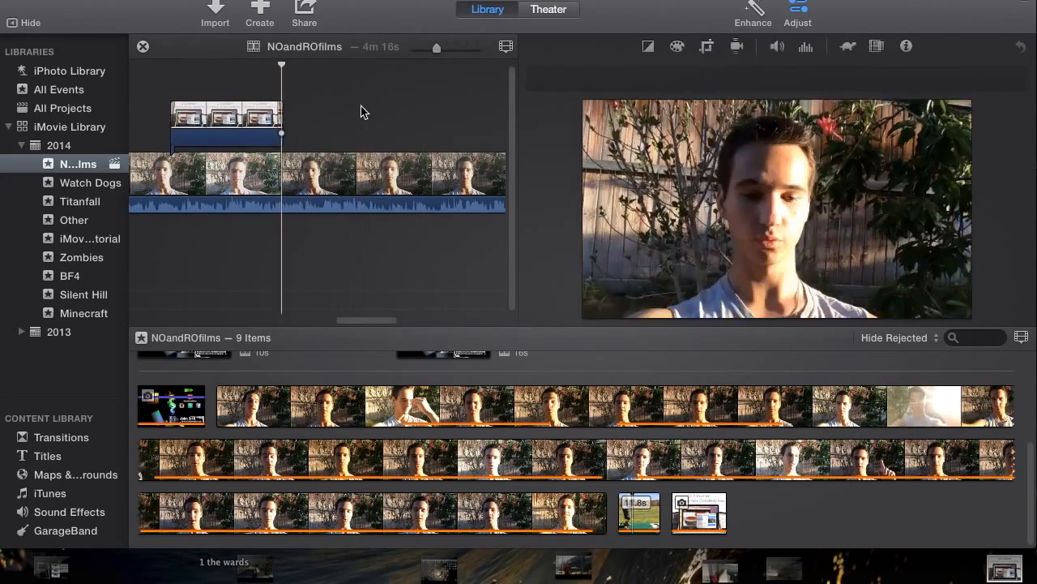
key("Left")
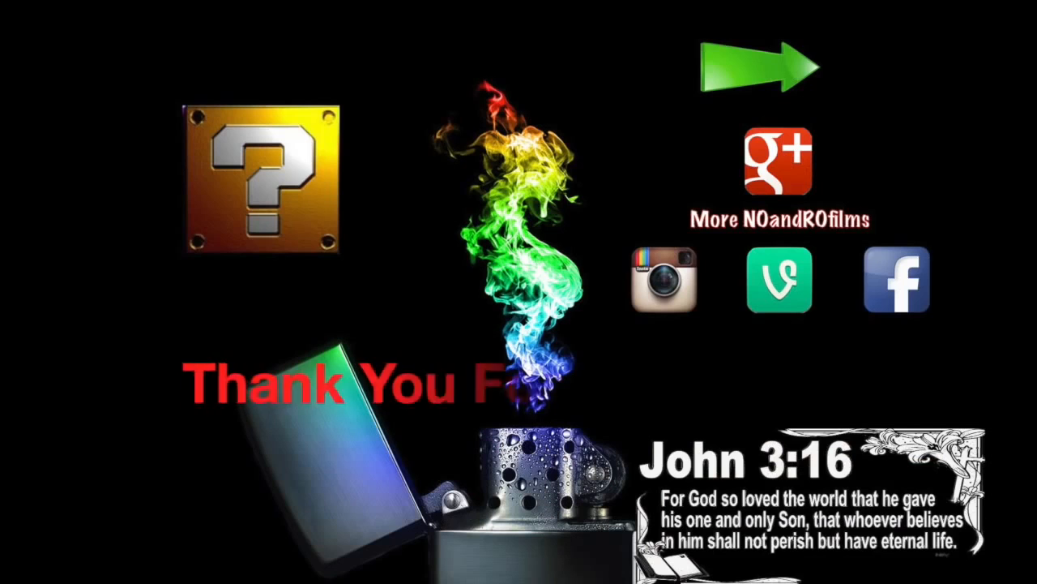